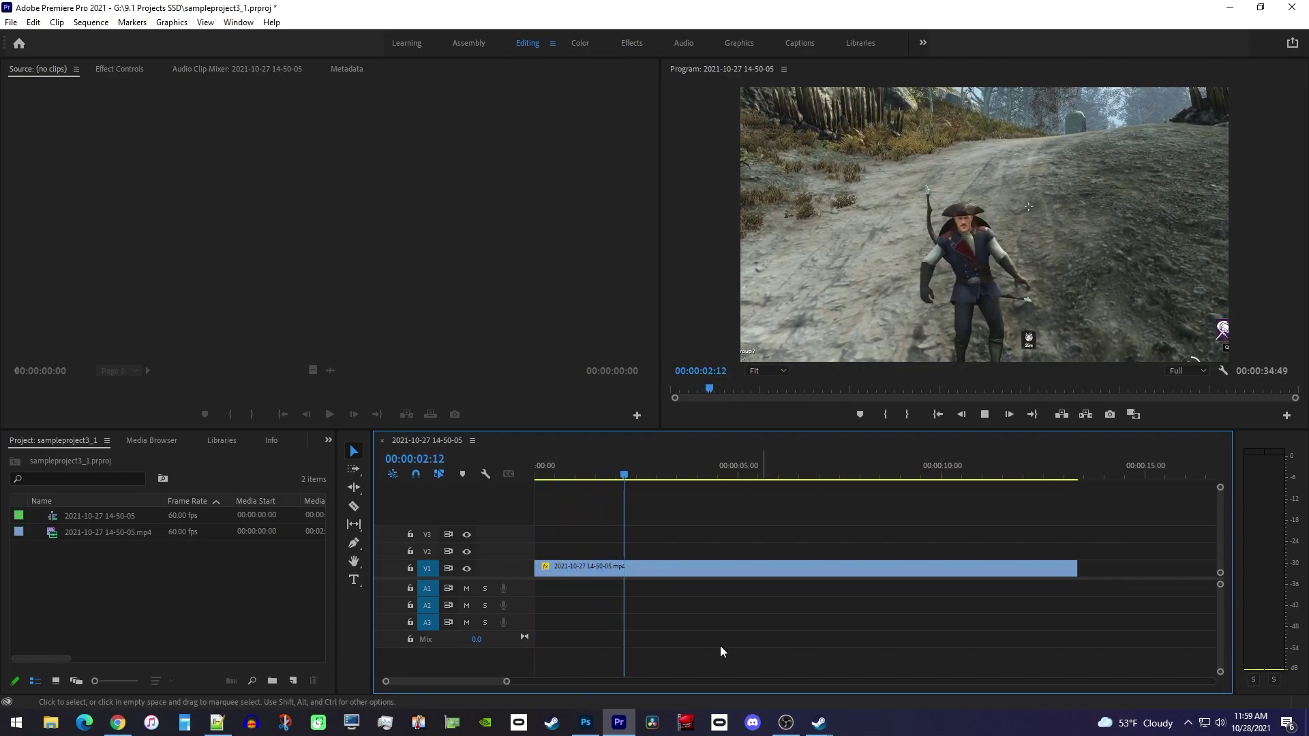
Pause the gameplay at 00:00:03:11 and pick the Type tool
key(space)
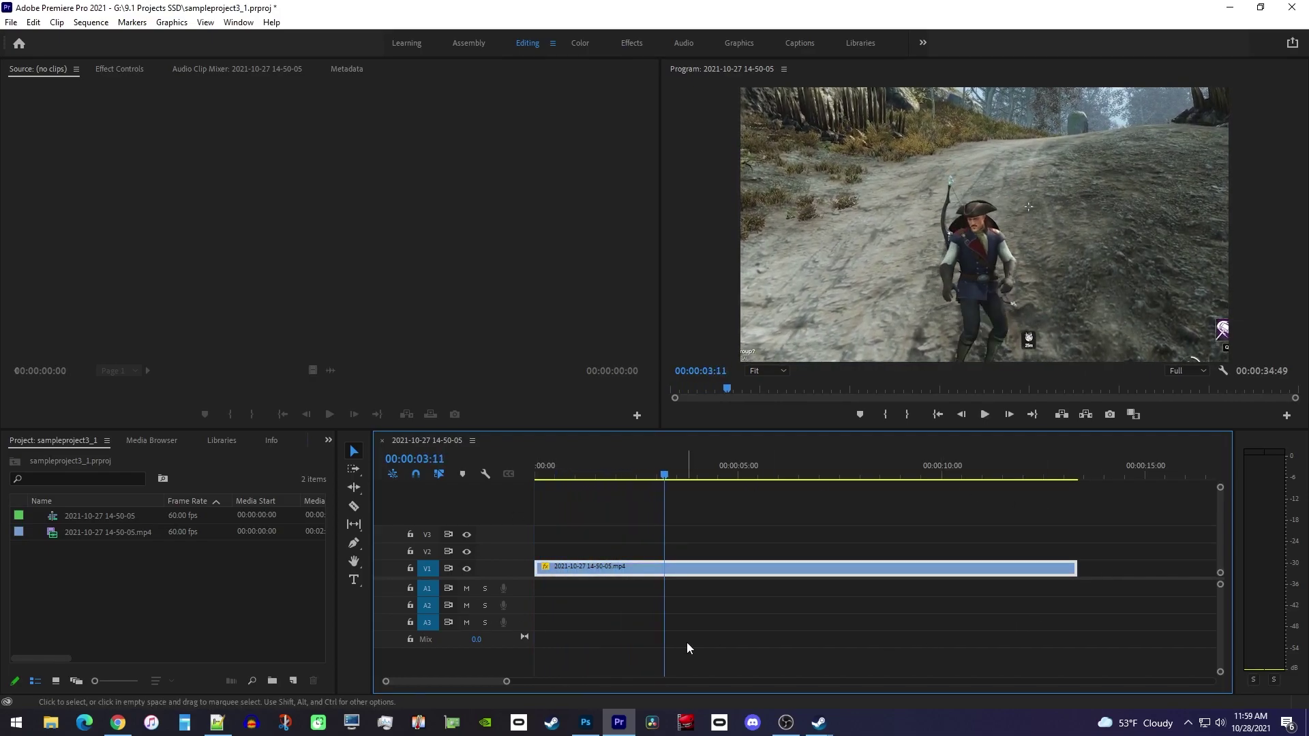
key(t)
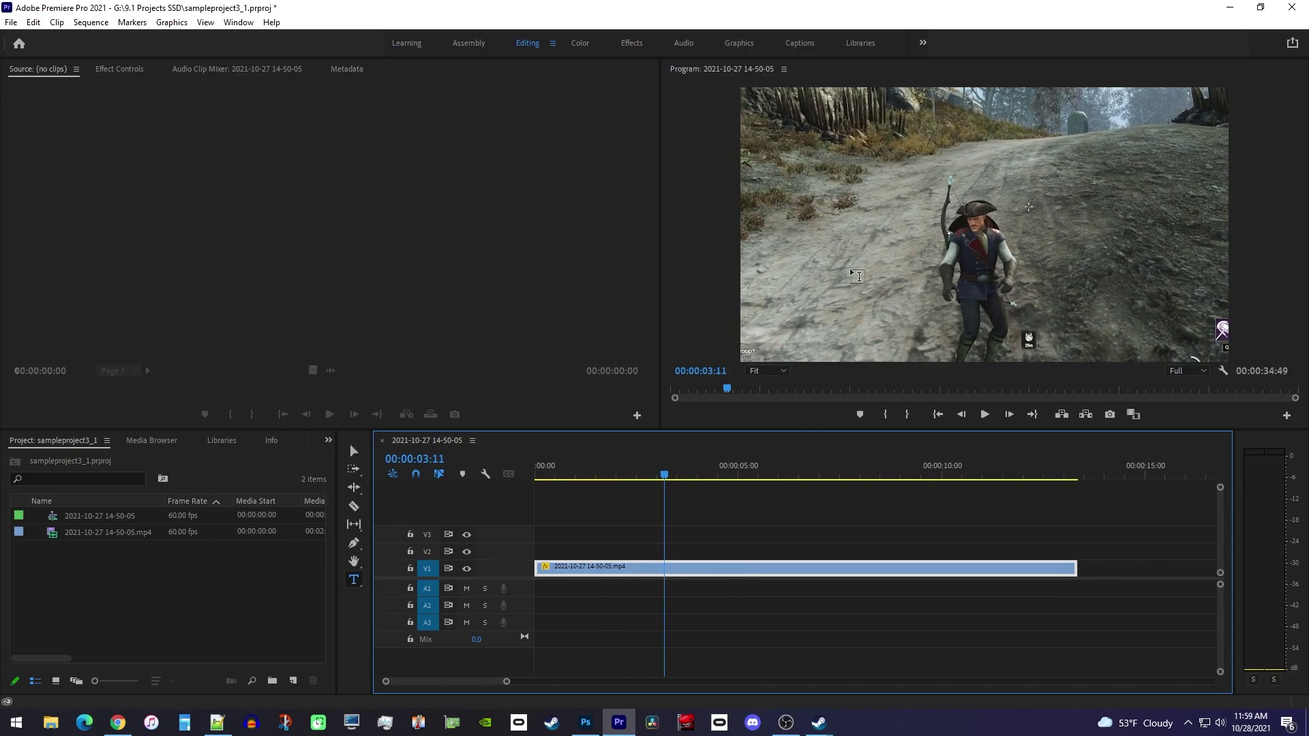
Type the title 'Unenthusiastic Dancing' above the character at 00:00:03:11
click(938, 174)
text(Unenthus)
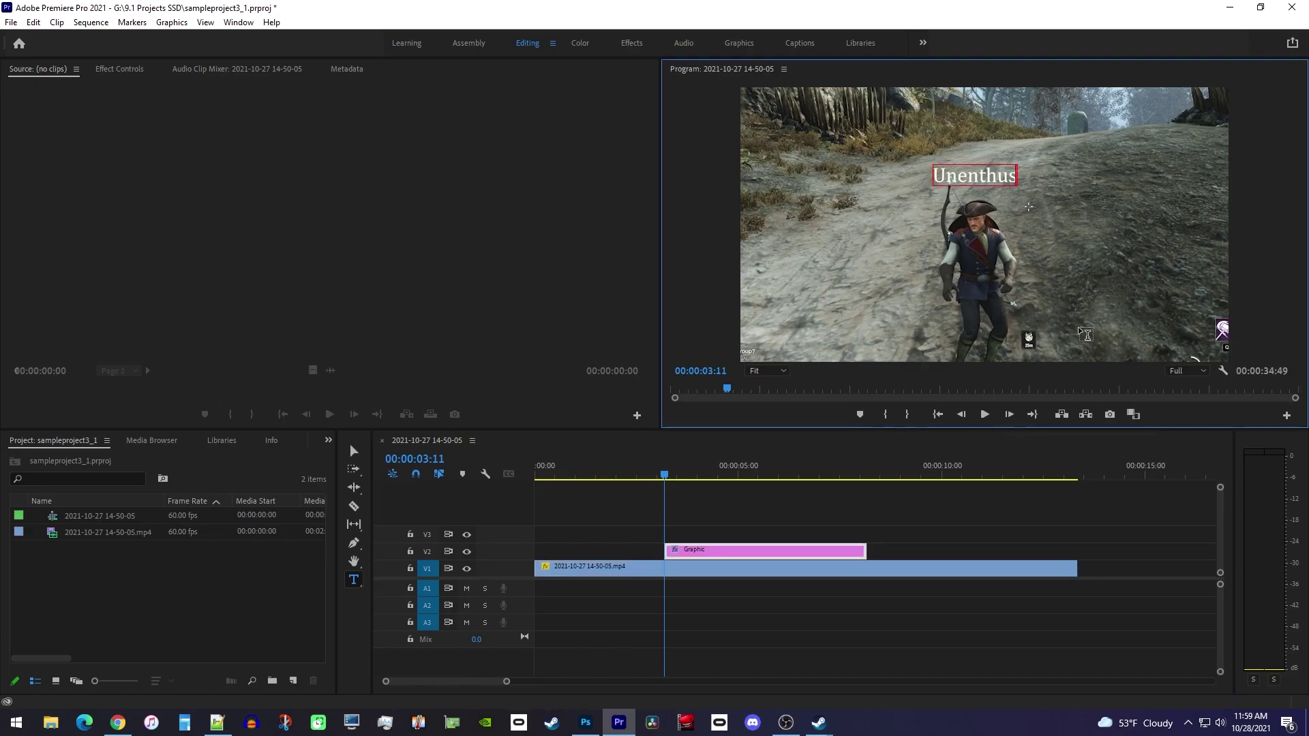
text(iastic Dancing)
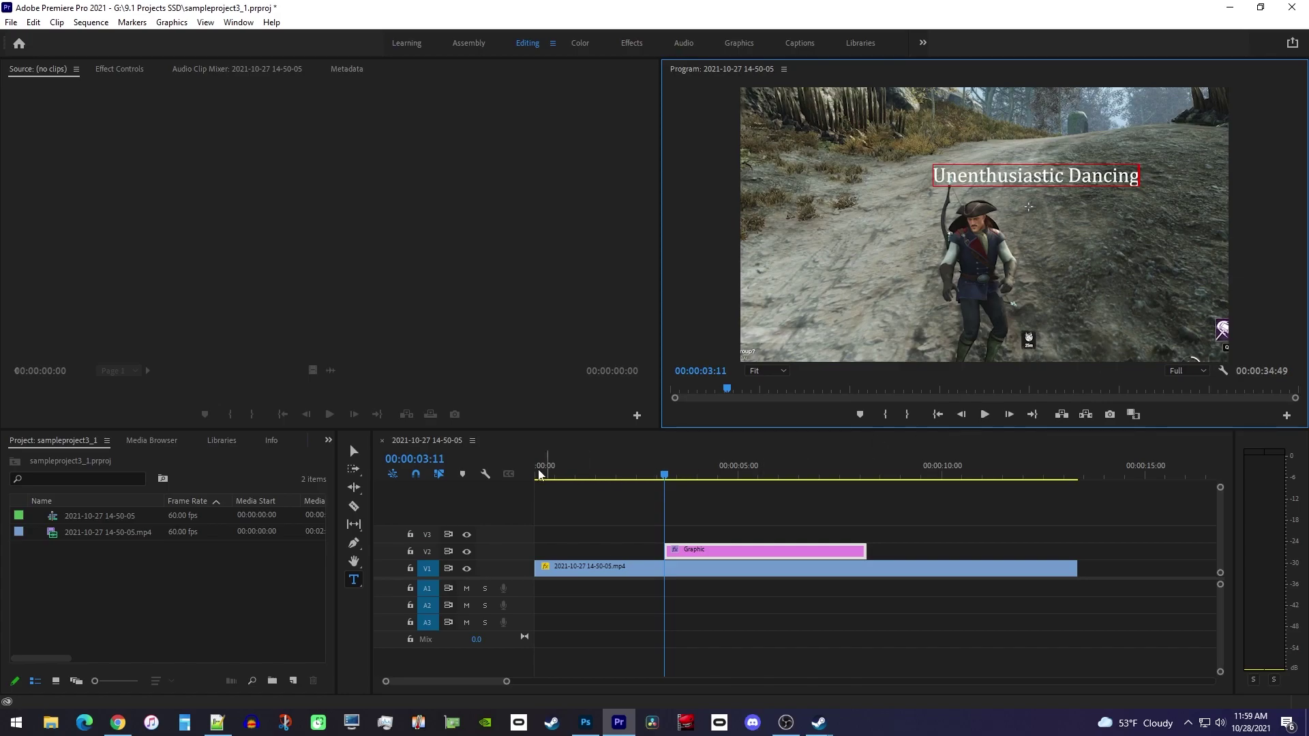
click(355, 453)
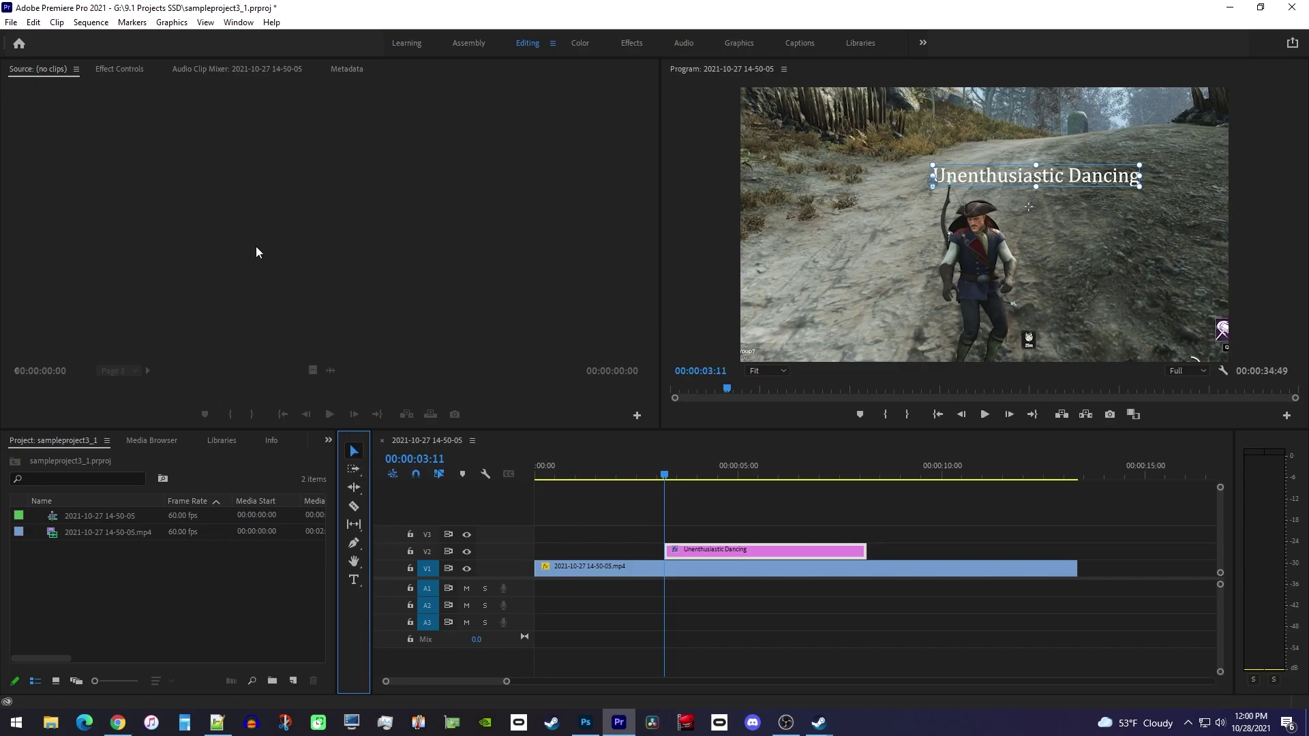
Set the title to Mont Heavy DEMO at size 112 and centre it above the character's head
click(124, 72)
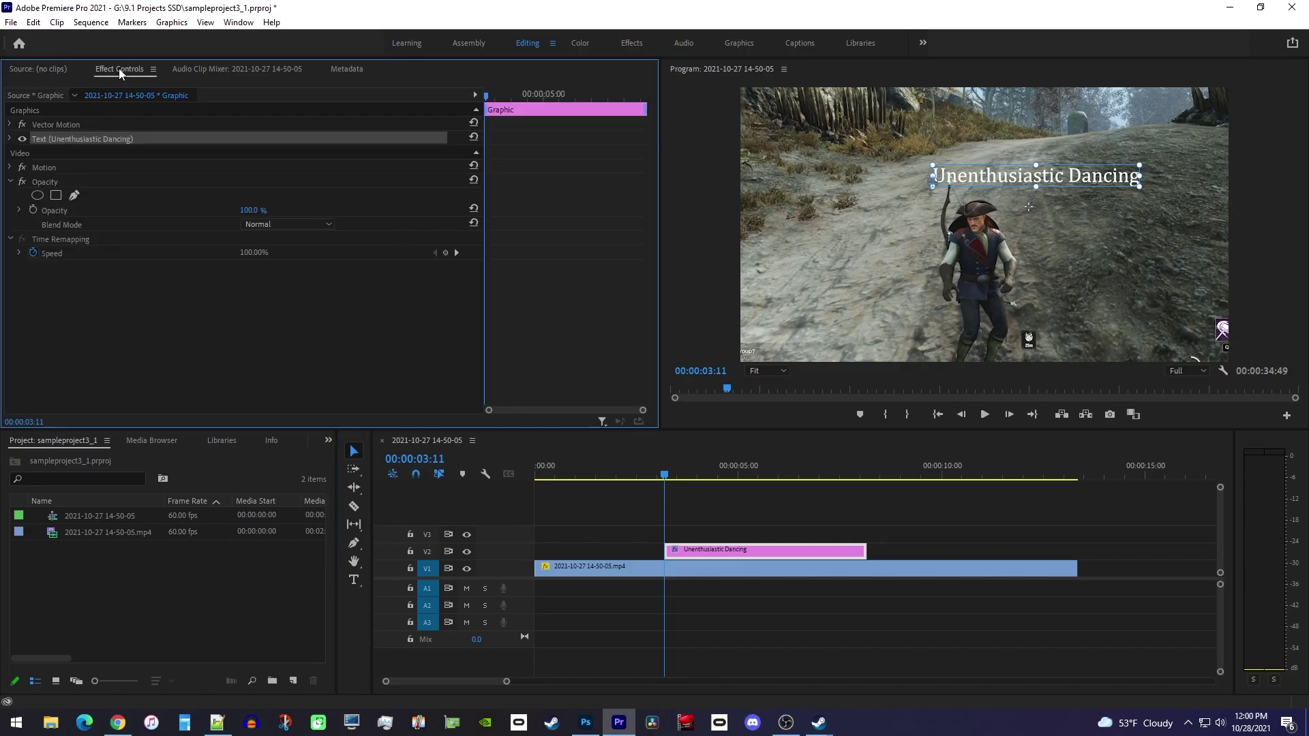
click(10, 140)
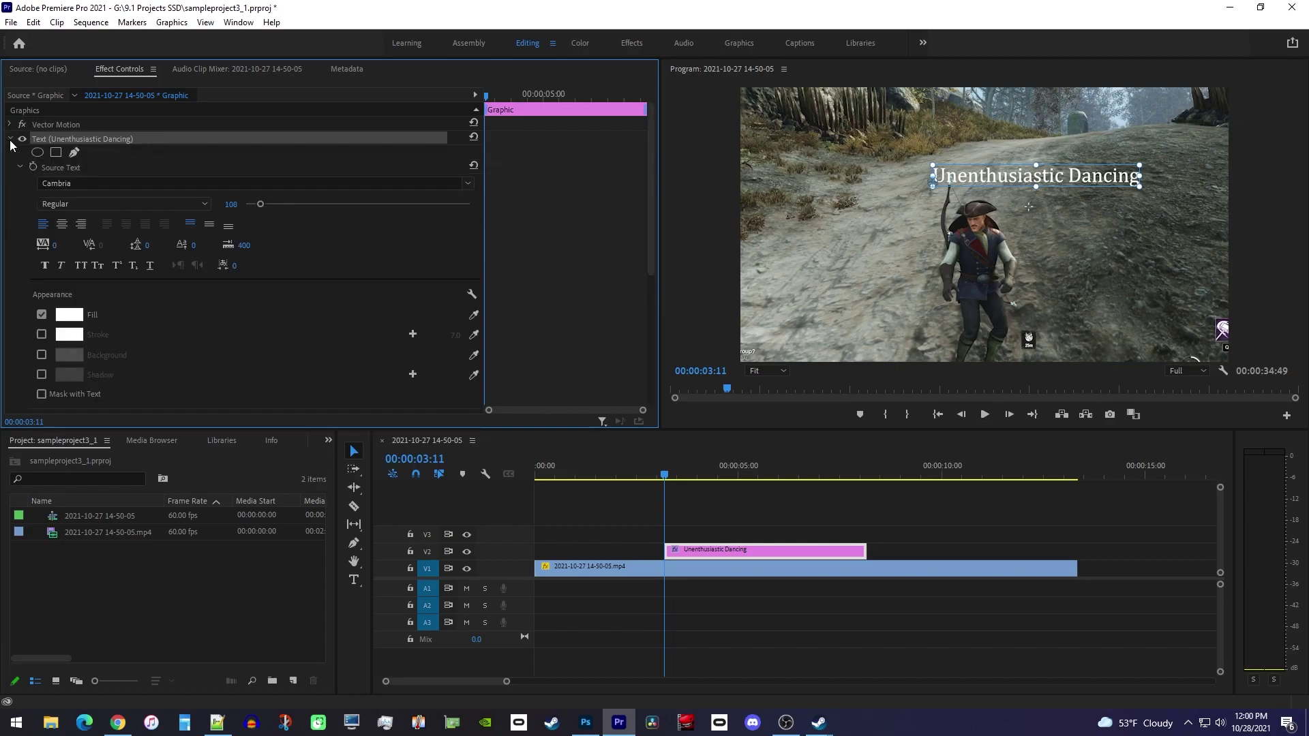
click(78, 183)
text(mont)
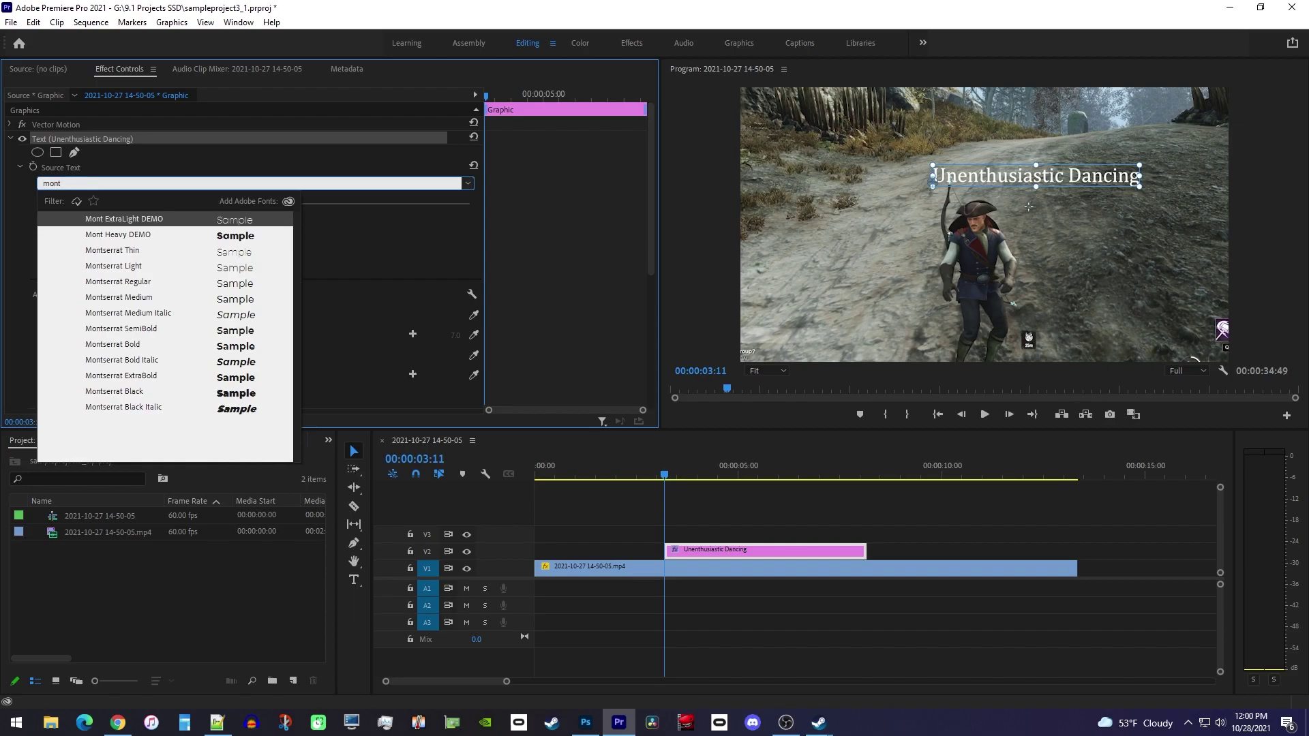
click(129, 235)
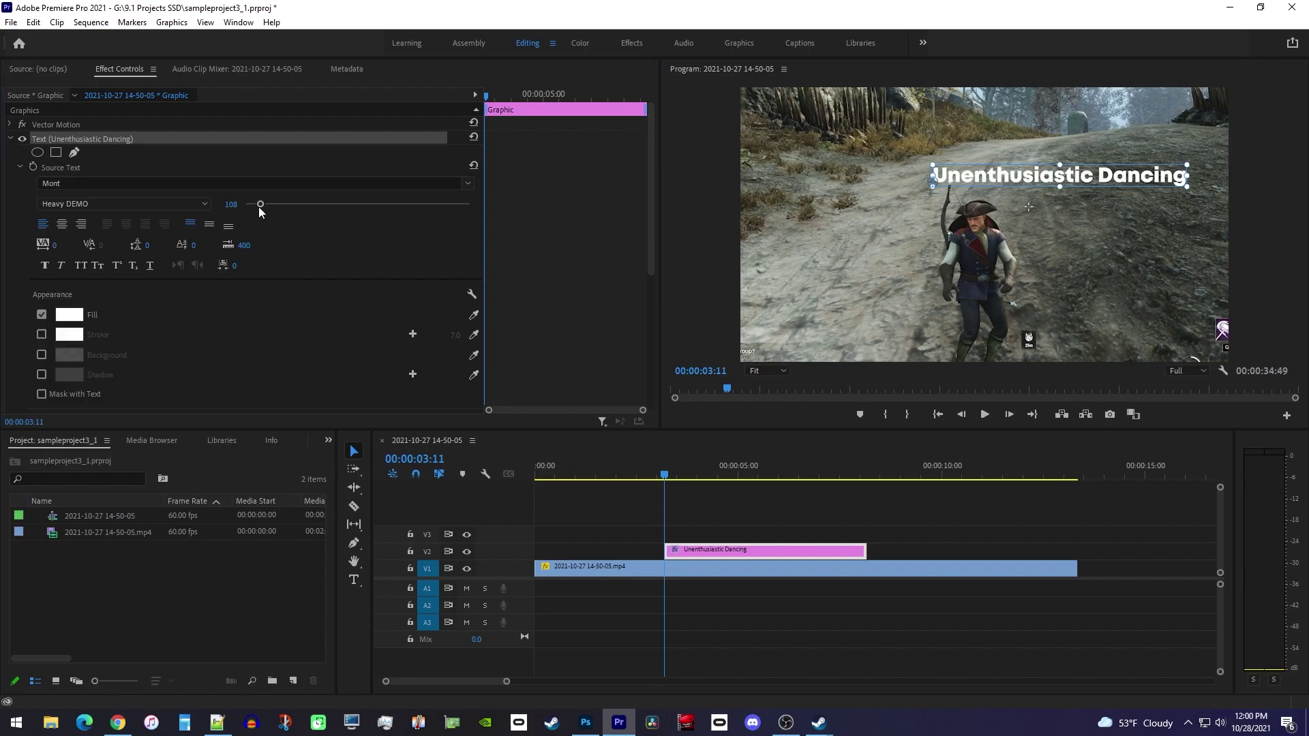
drag(259, 206, 260, 206)
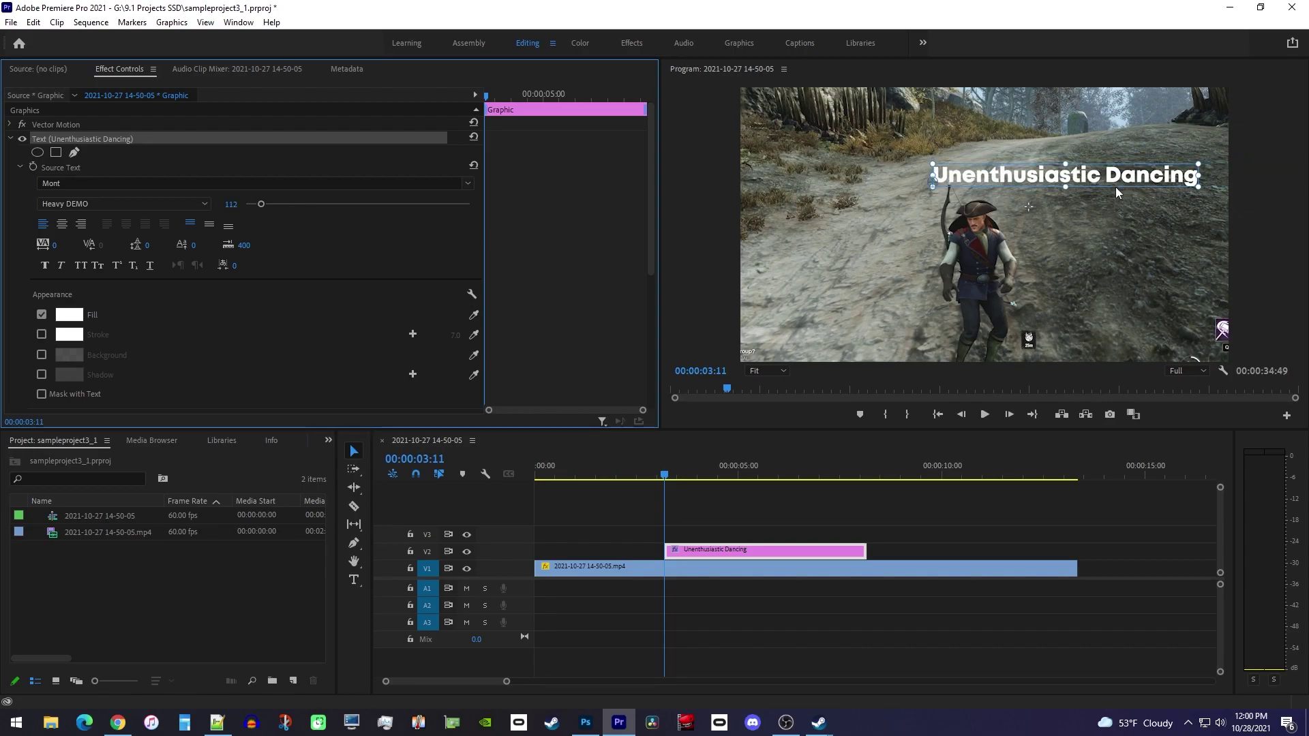
drag(1113, 181, 1023, 187)
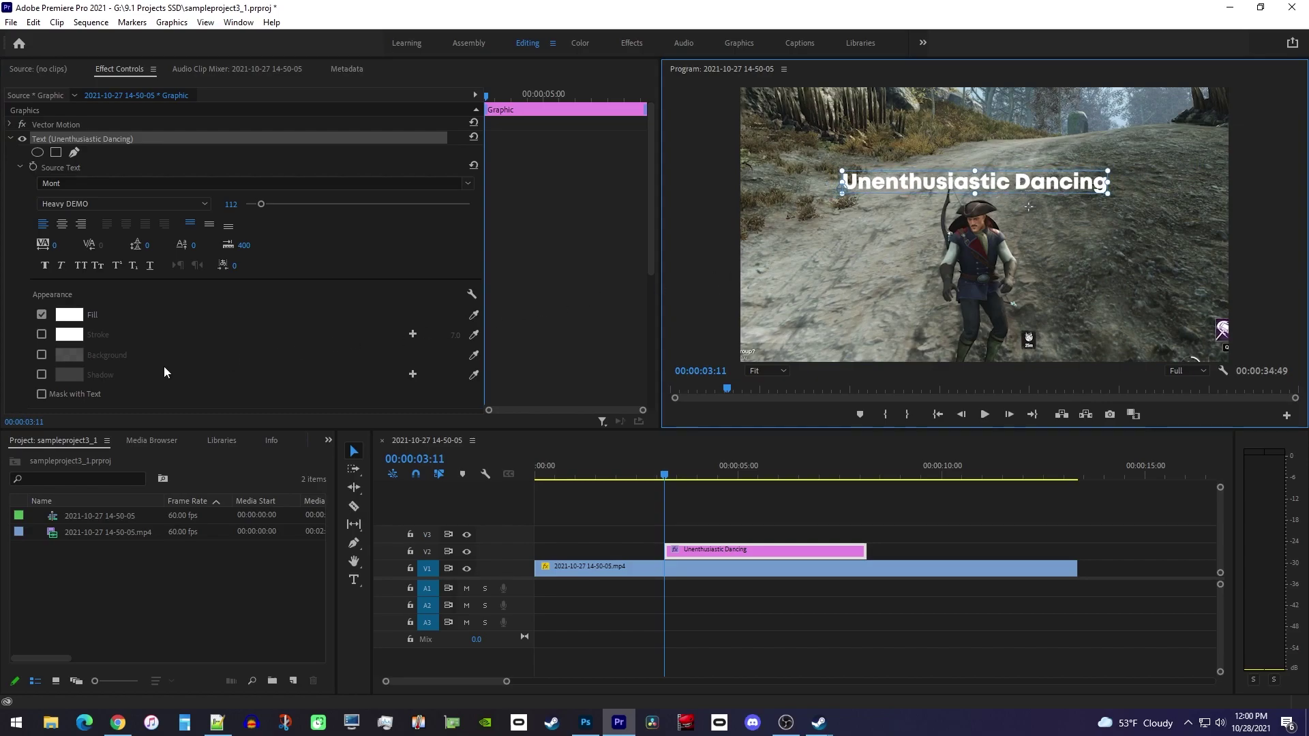
Give the title a black stroke of width 10
click(41, 335)
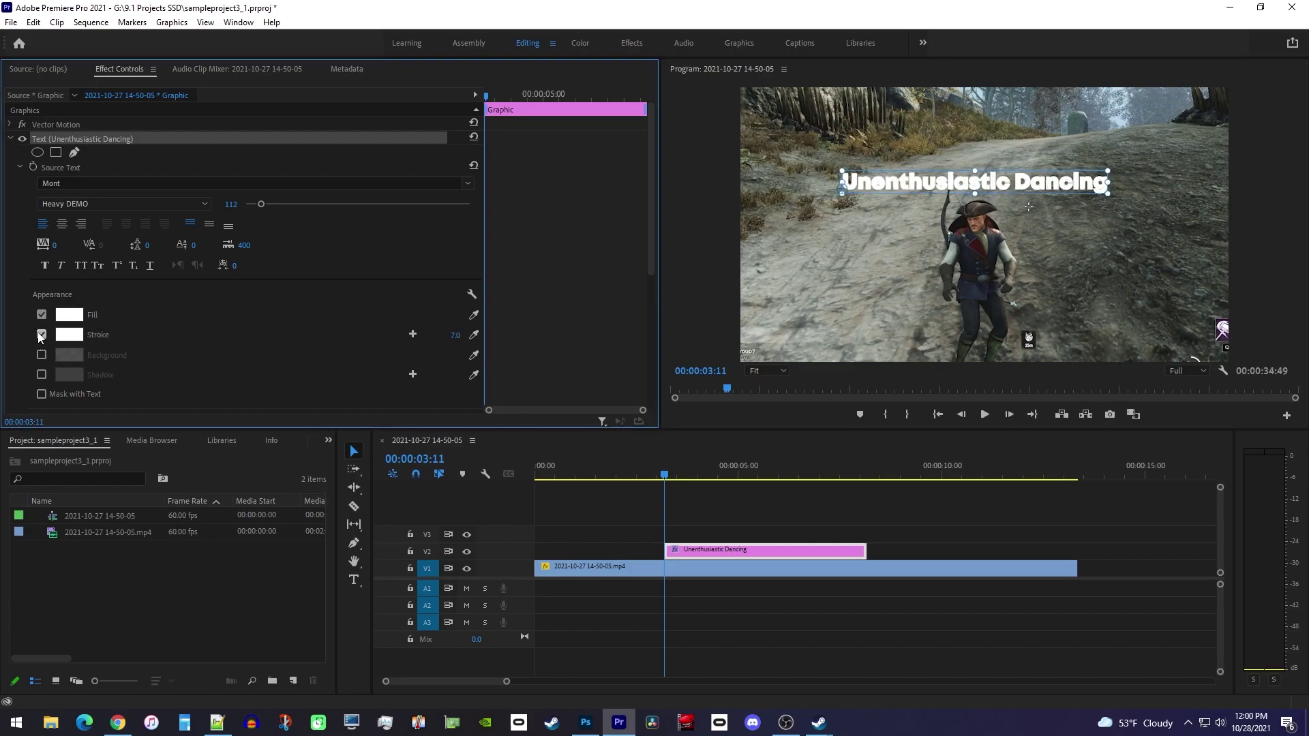
click(69, 334)
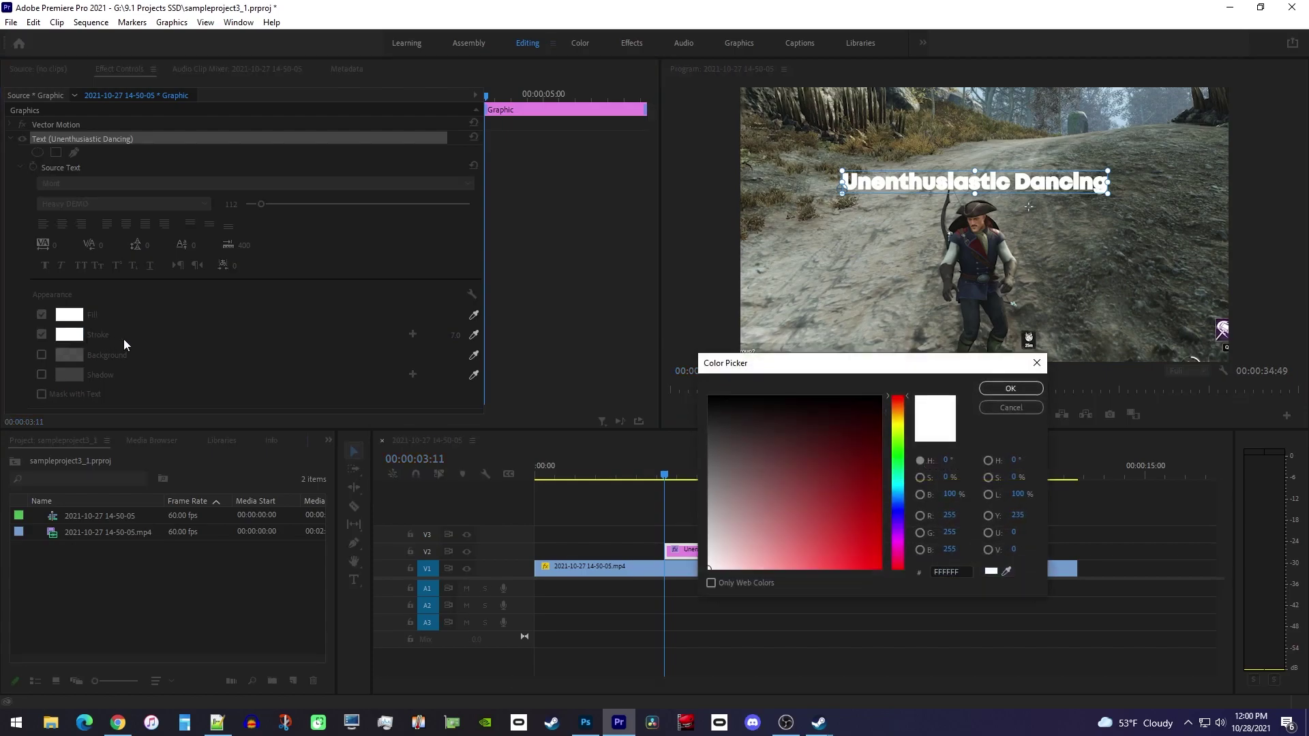
drag(736, 431, 709, 568)
click(1011, 388)
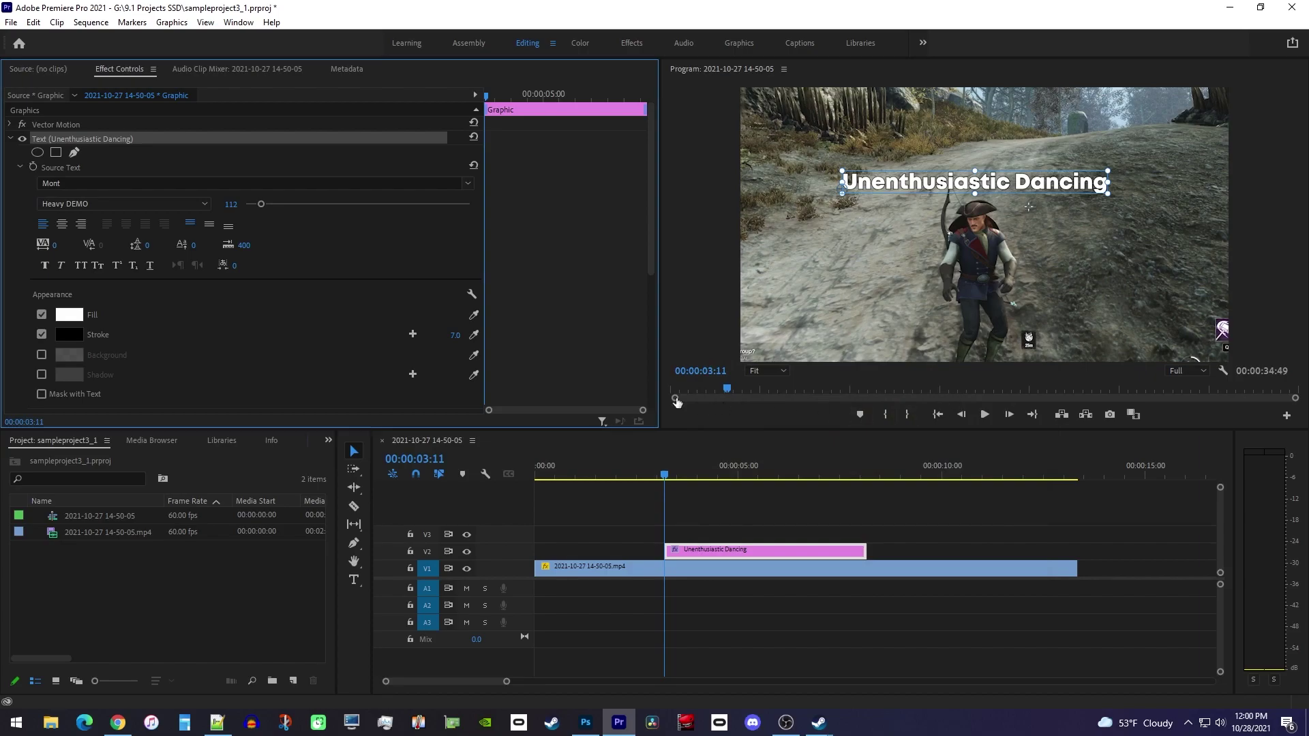
drag(455, 334, 475, 335)
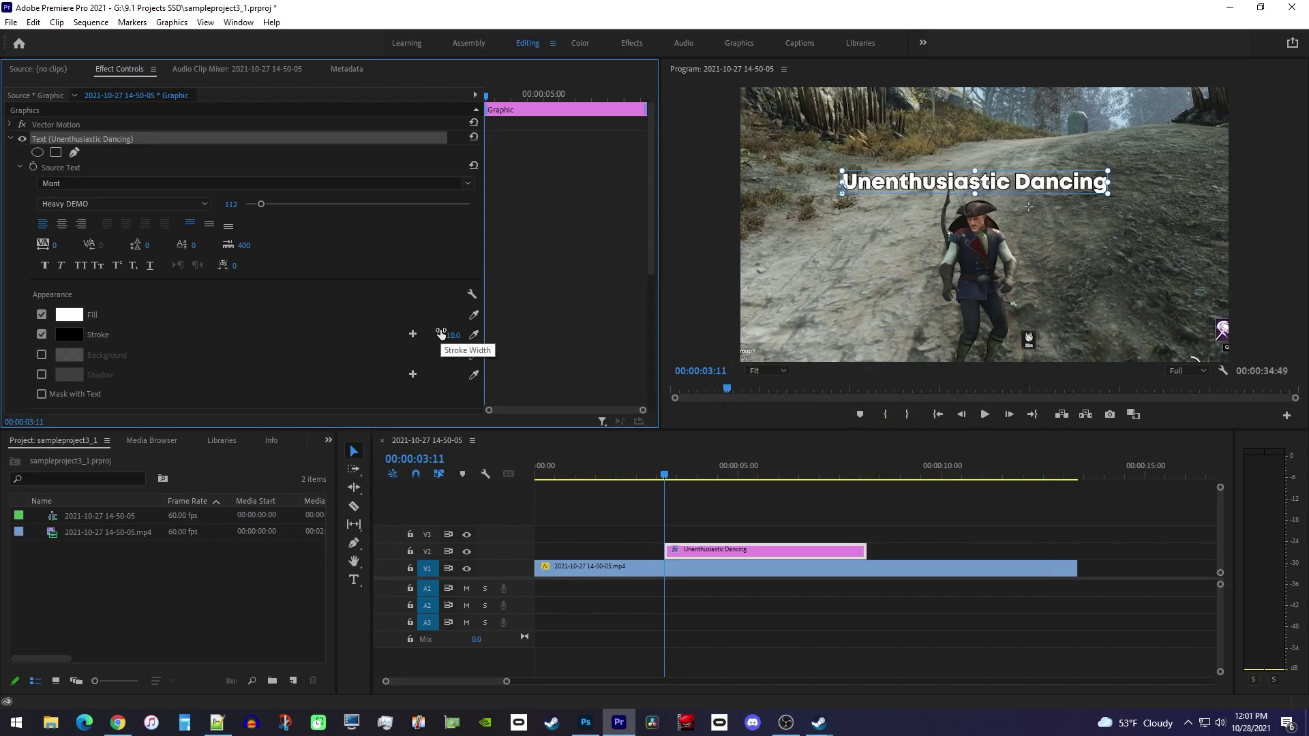
Enable the title's drop shadow and raise its opacity to 100%
click(40, 375)
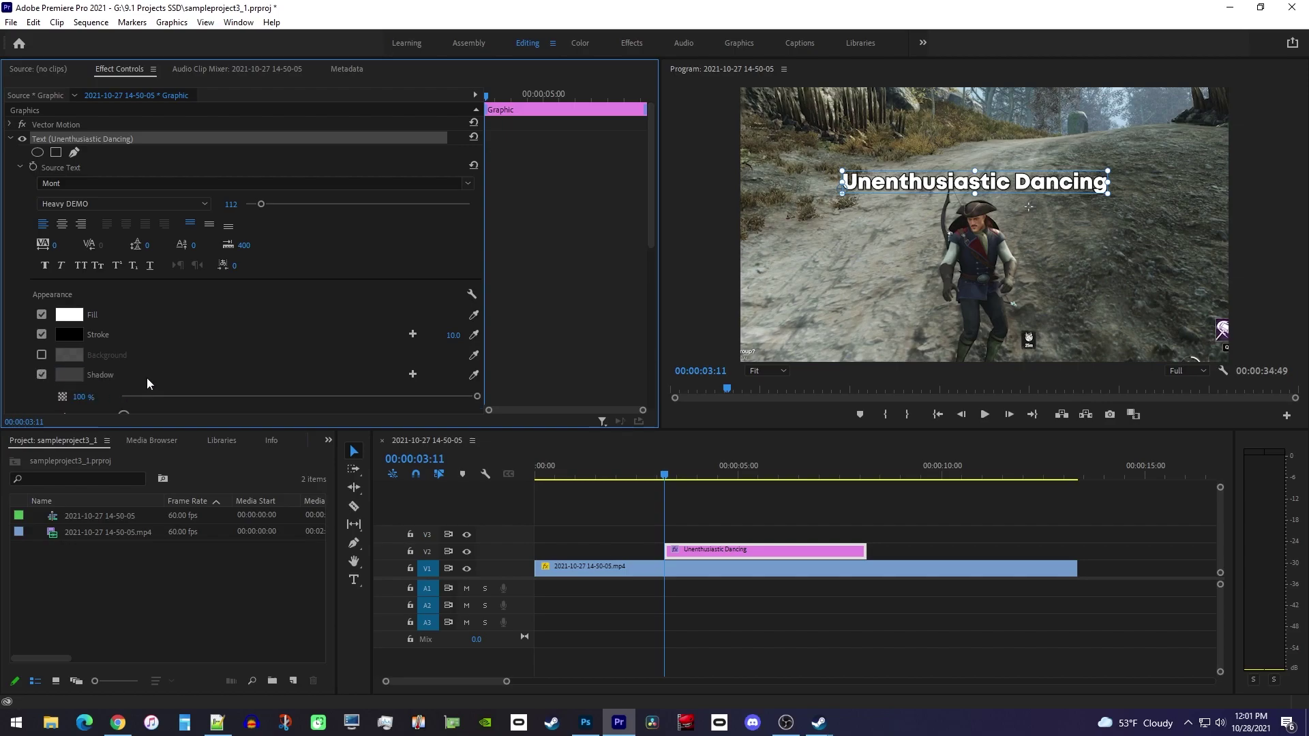
scroll(210, 333, down, 2)
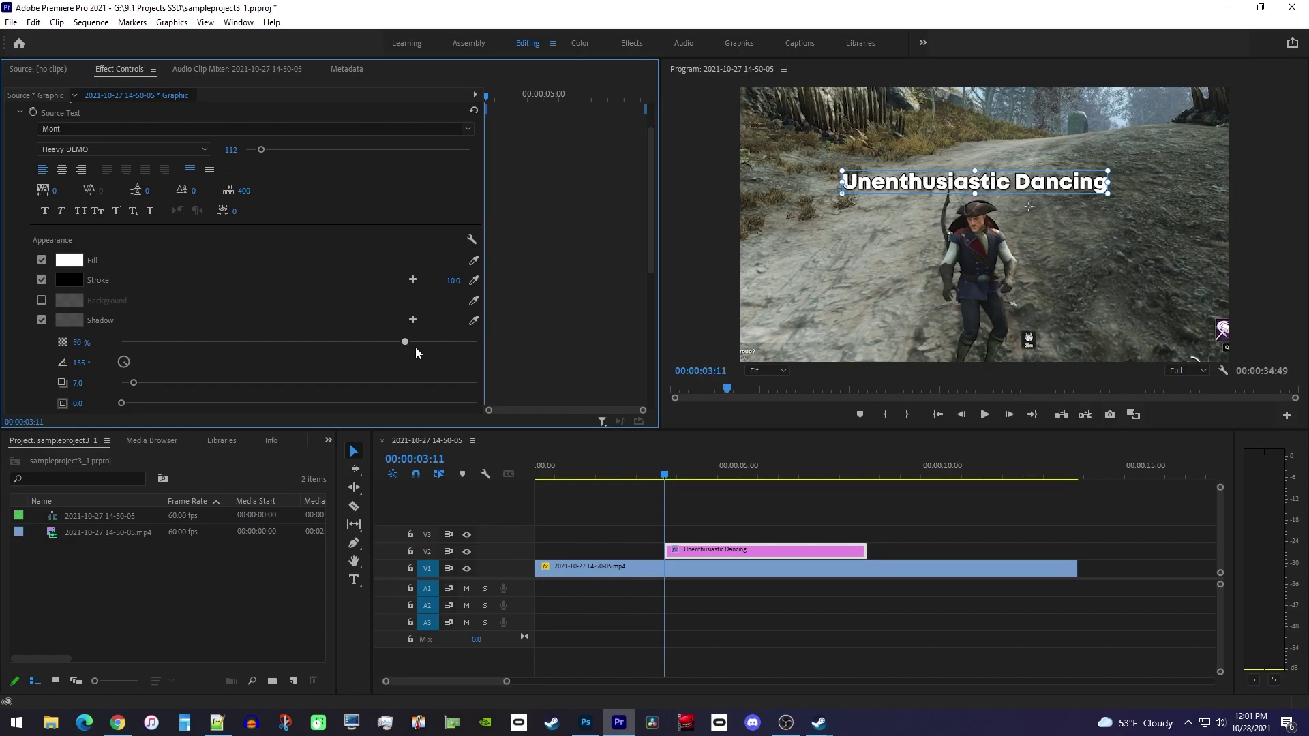
drag(416, 348, 514, 348)
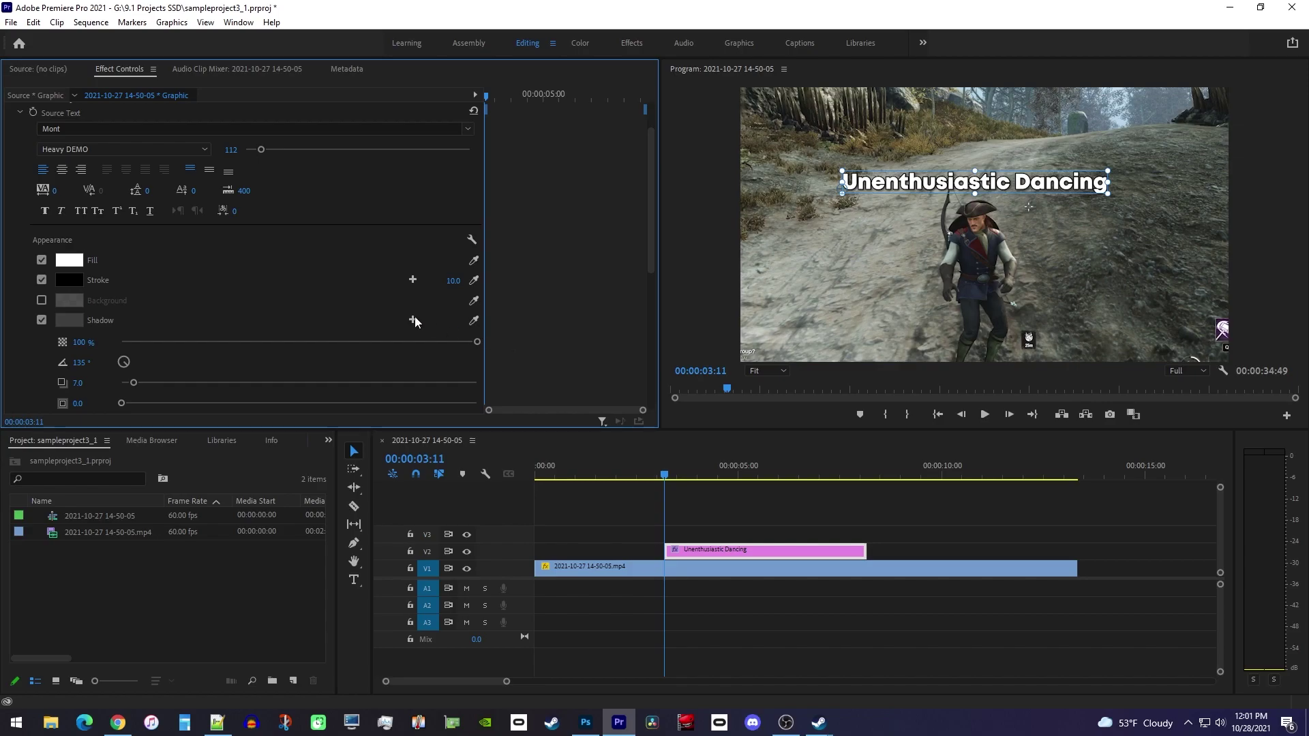
scroll(316, 294, up, 2)
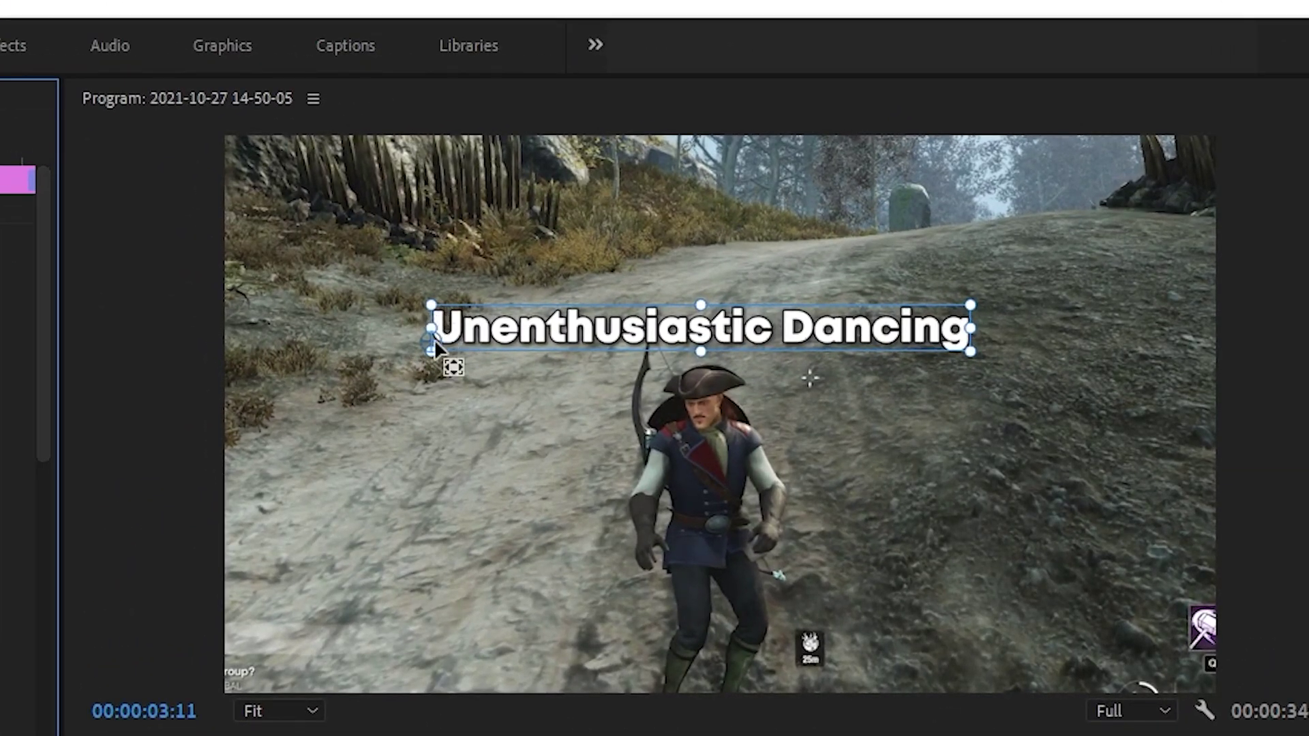
click(431, 337)
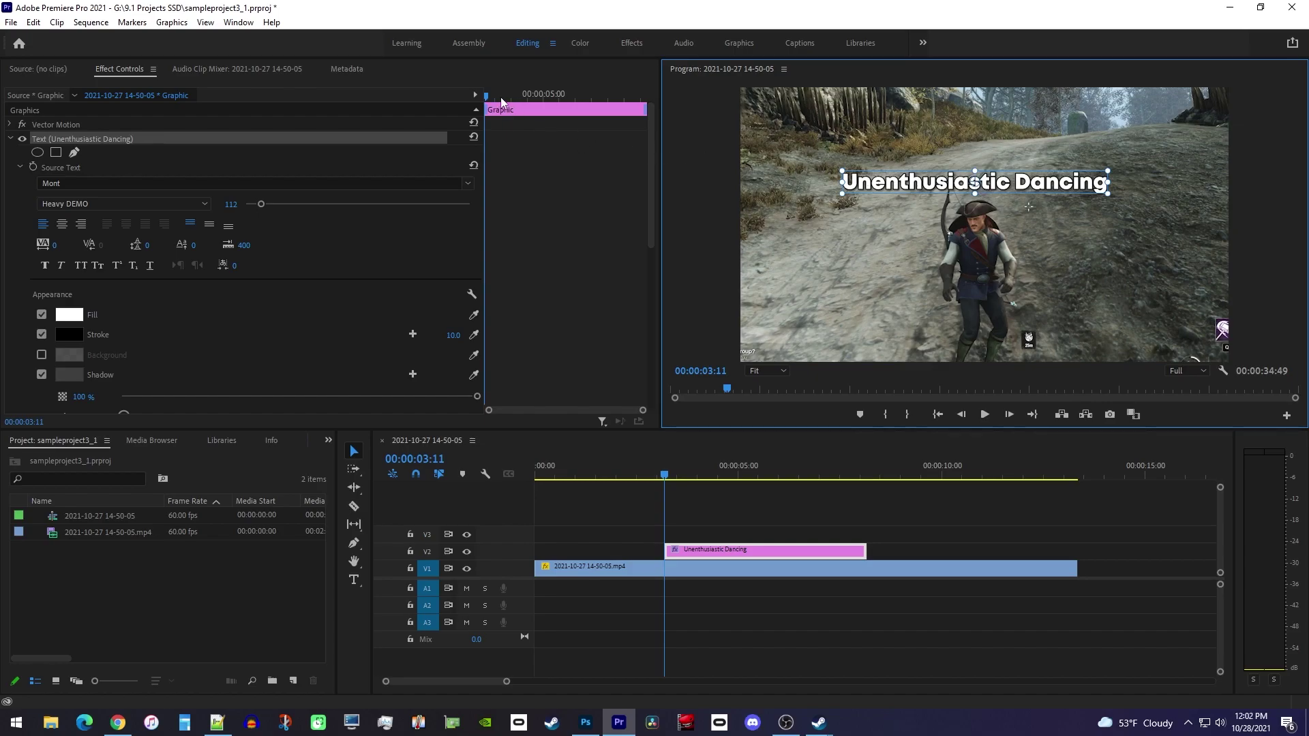
At 00:00:03:47, the title's start, set its Scale to 0
drag(487, 96, 507, 107)
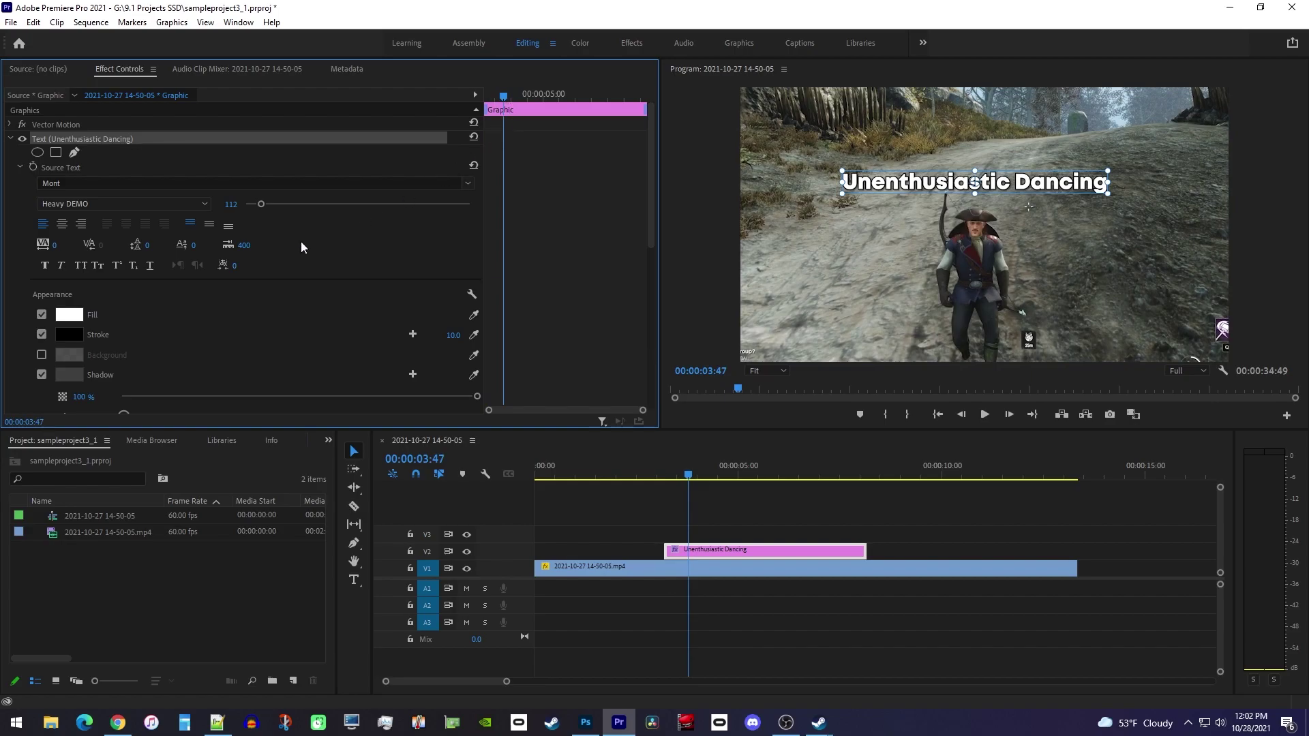
scroll(173, 260, down, 5)
scroll(166, 285, down, 1)
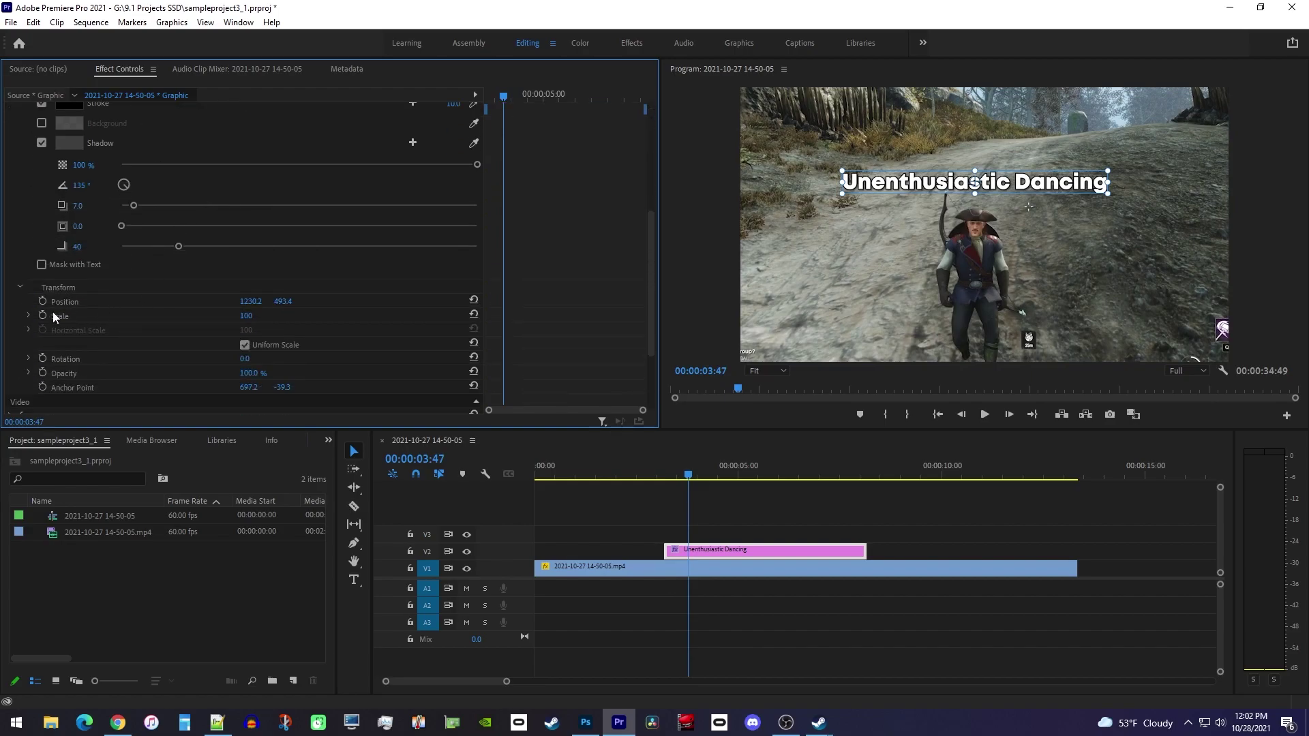
click(246, 316)
text(0)
key(Return)
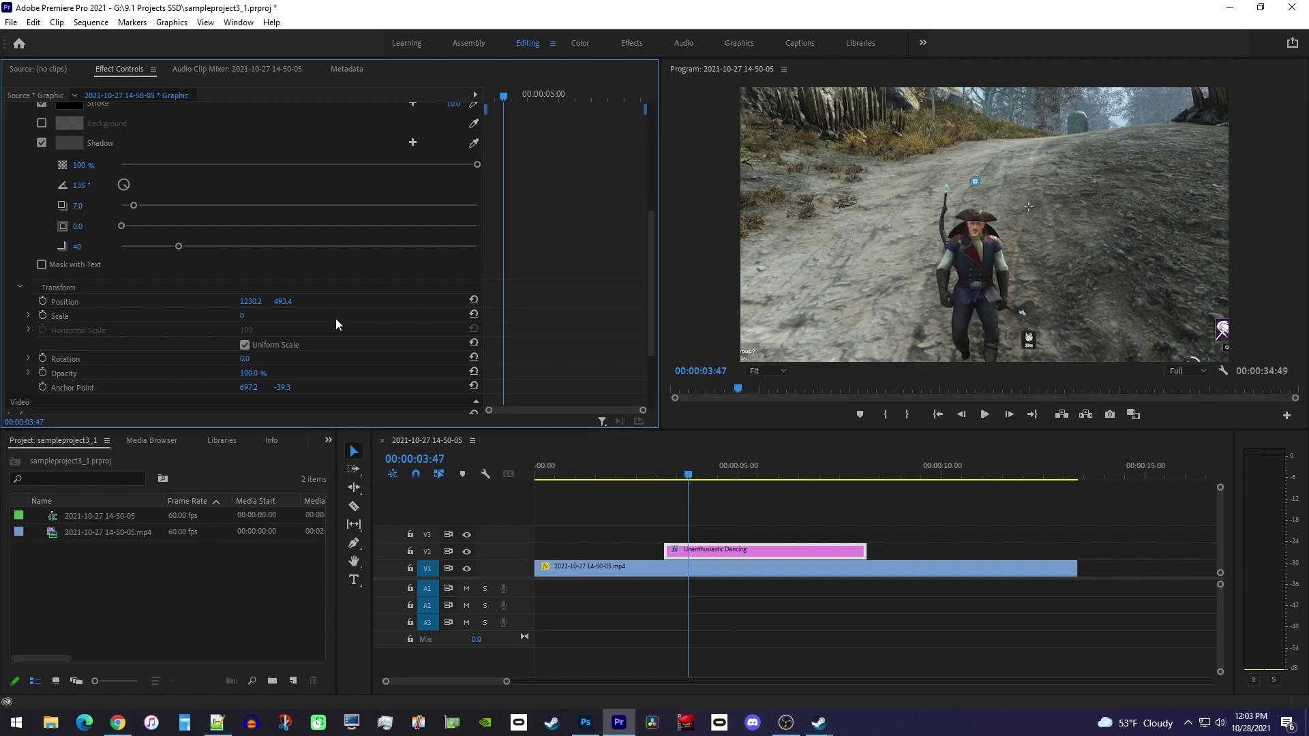
Turn on Scale keyframing and set Scale to 125 at 00:00:03:57
click(43, 316)
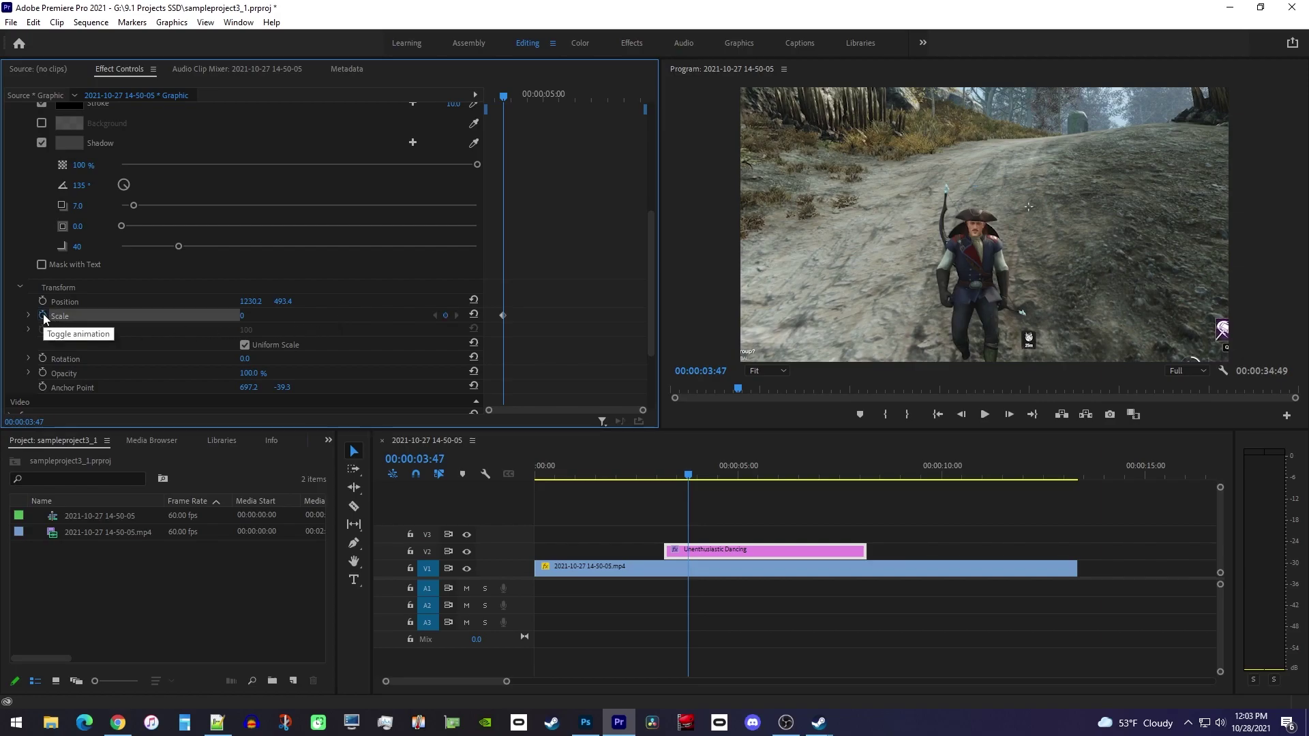
key(Right)
key(Right)
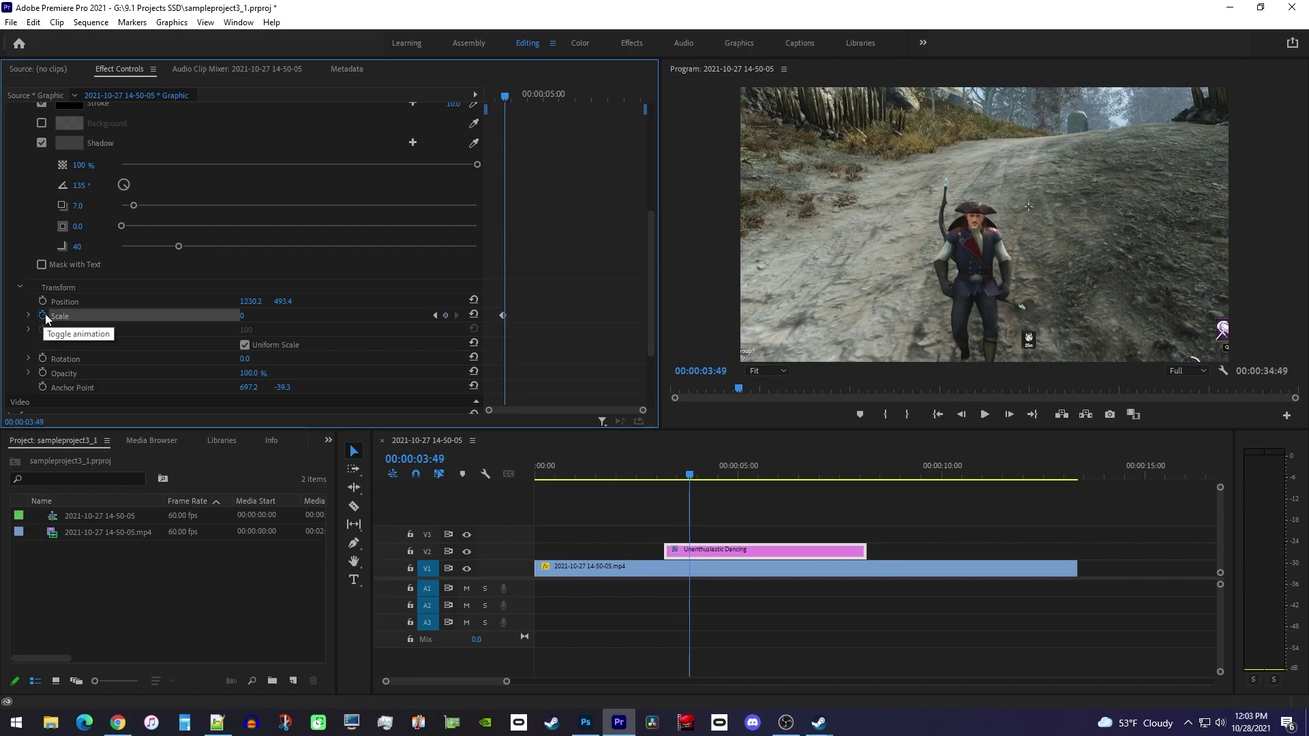
key(Right)
key(Right)
key(Right)
key(Right)
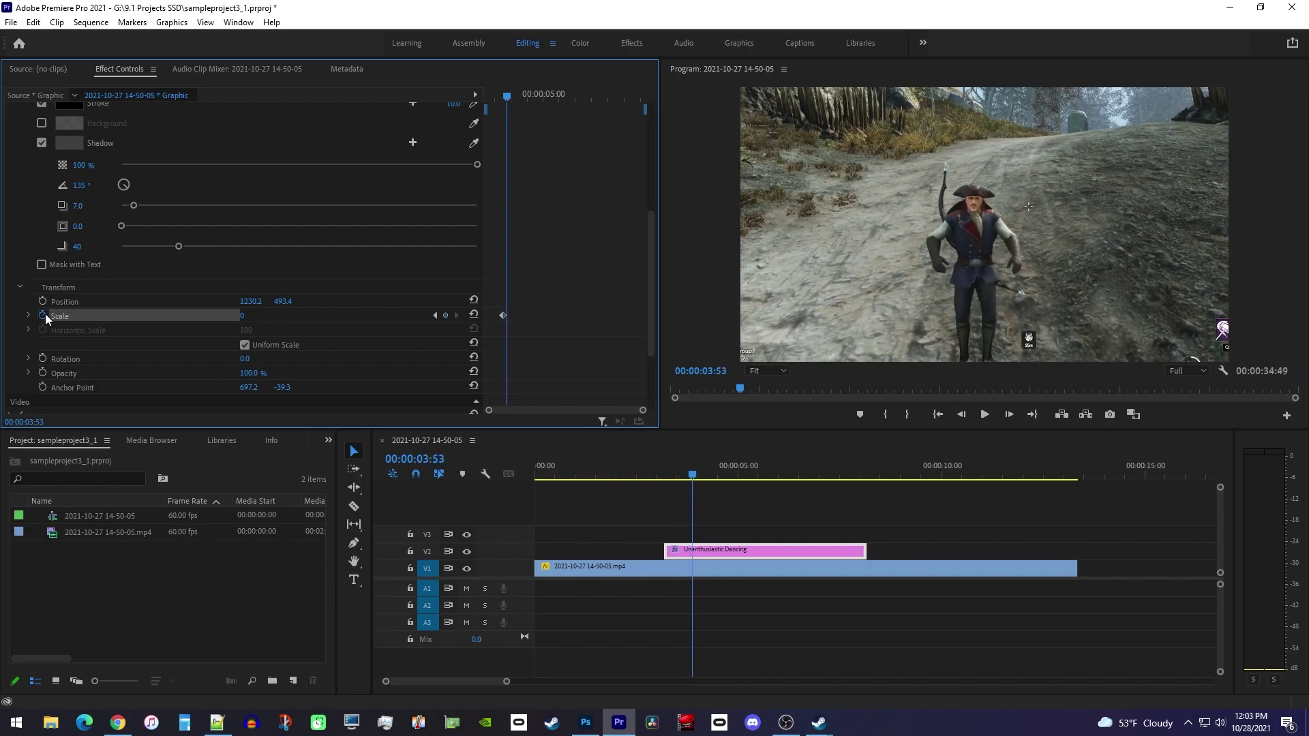
key(Right)
key(Right)
key(Right)
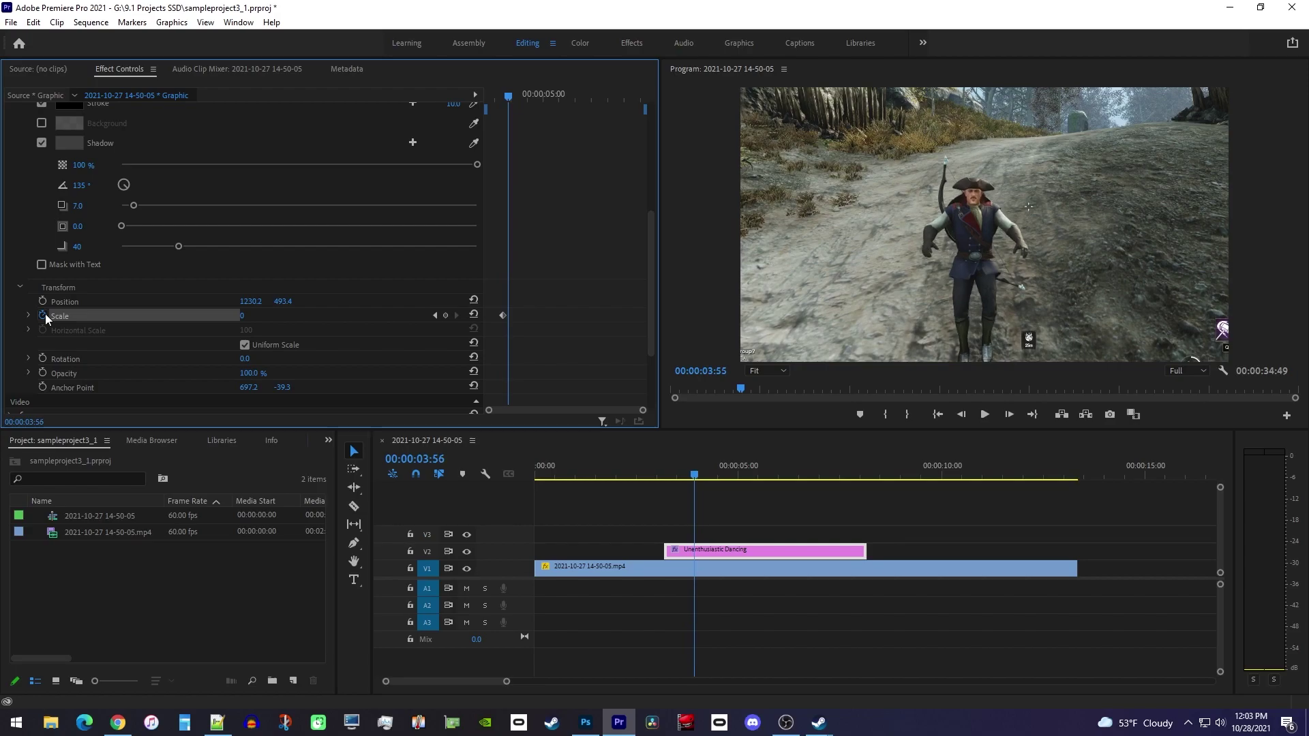
key(Right)
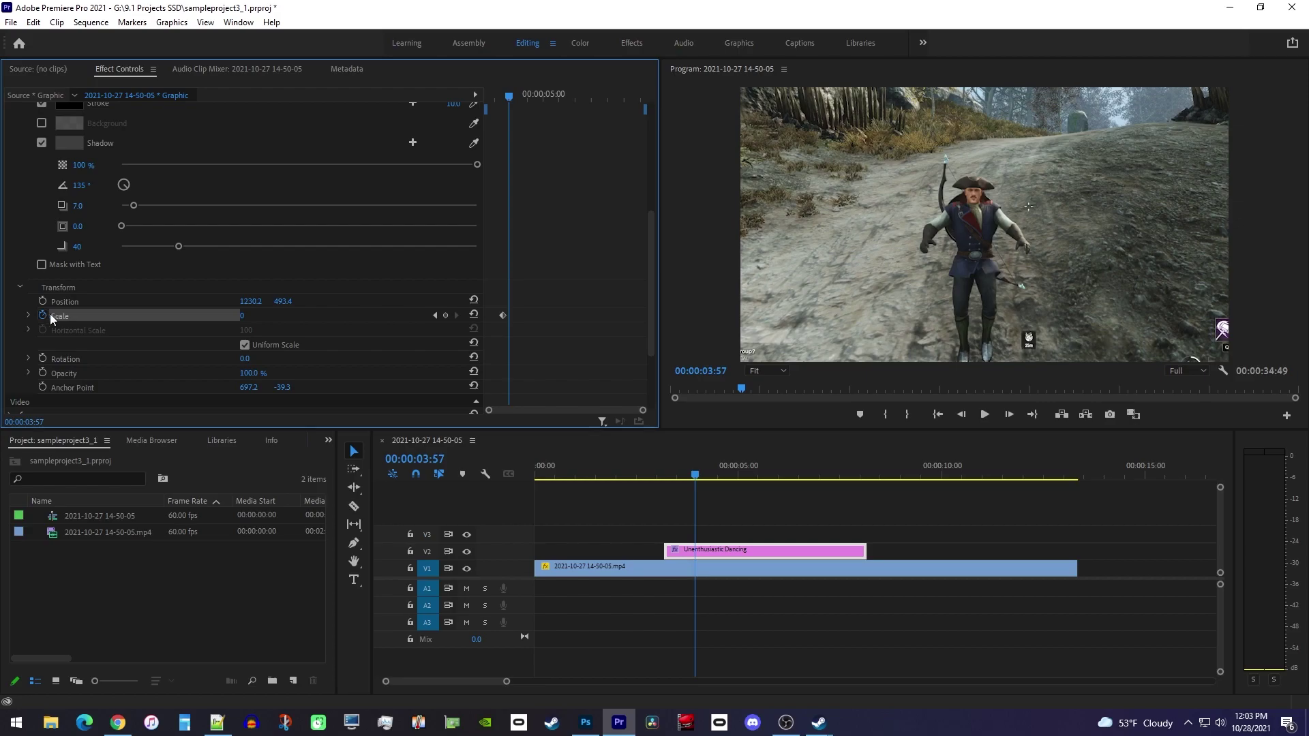
click(241, 316)
text(125)
key(Return)
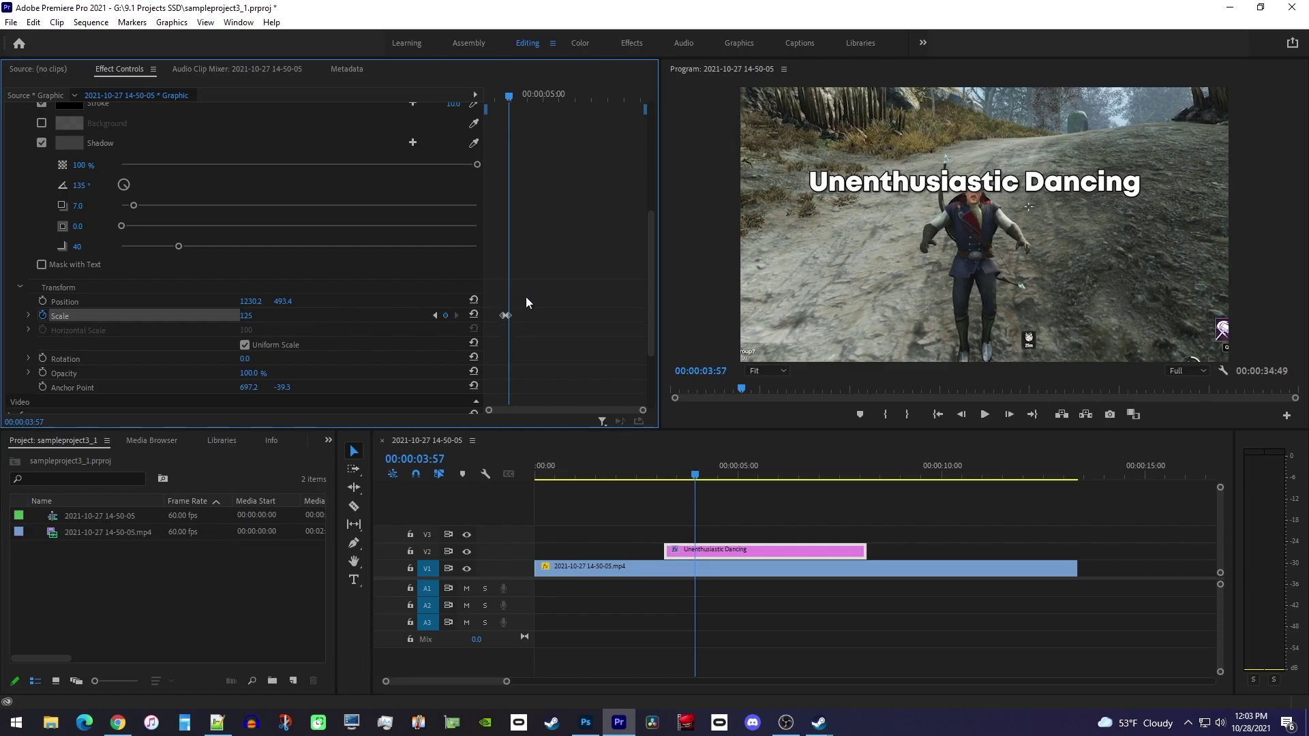
Set Scale to 100 at 00:00:04:02 and preview the pop-in
key(Right)
key(Right)
key(Right)
key(Right)
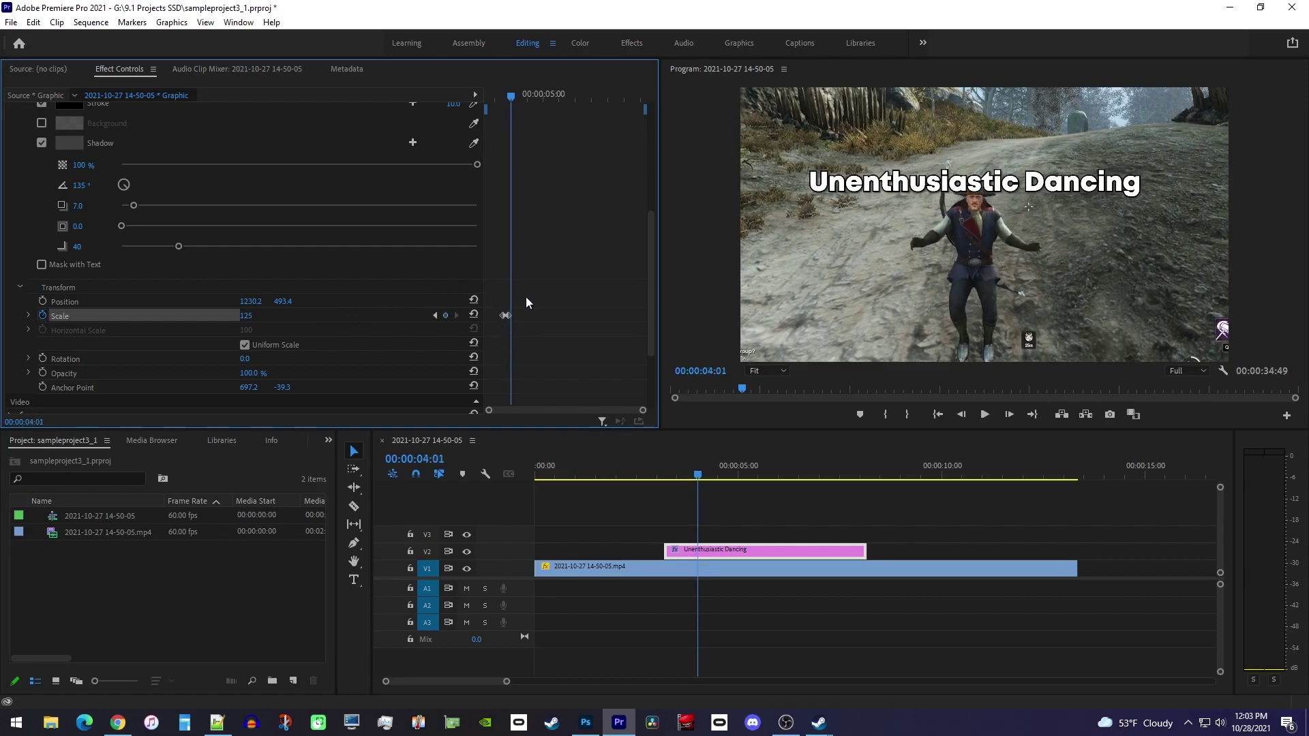
key(Right)
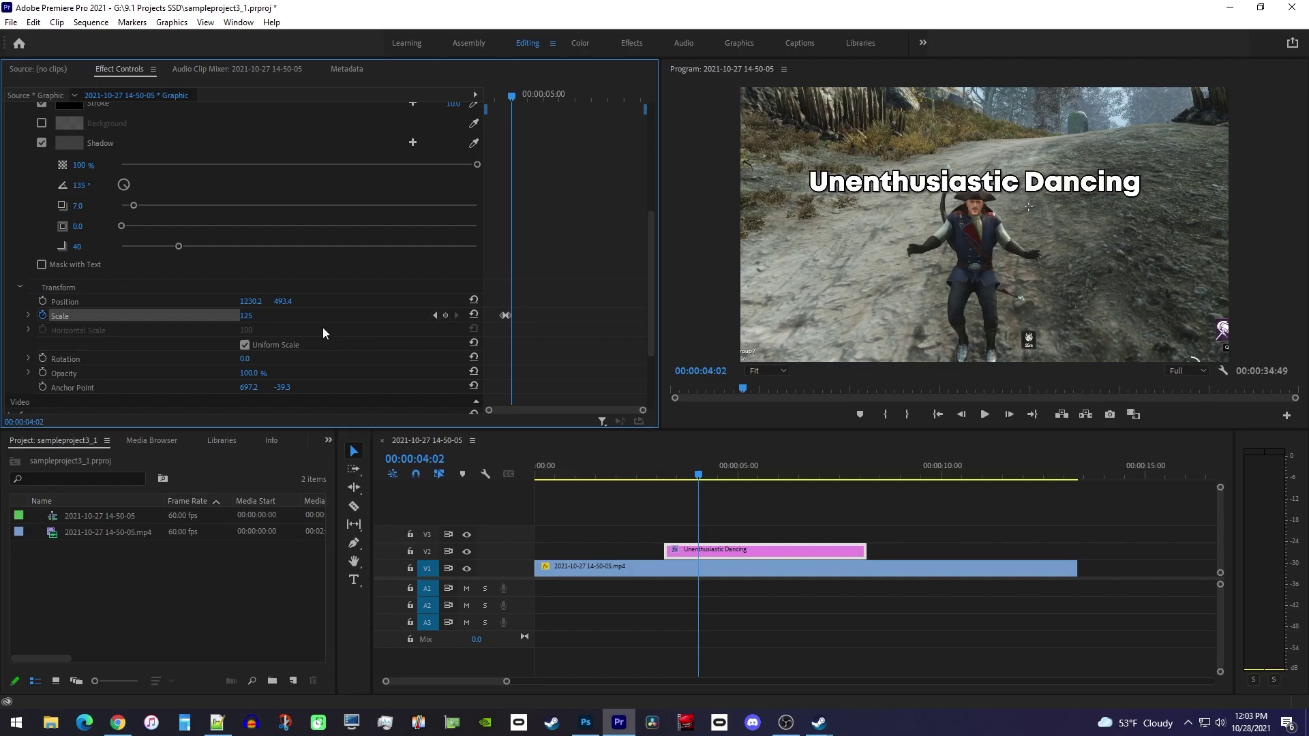
click(247, 315)
text(100)
key(Return)
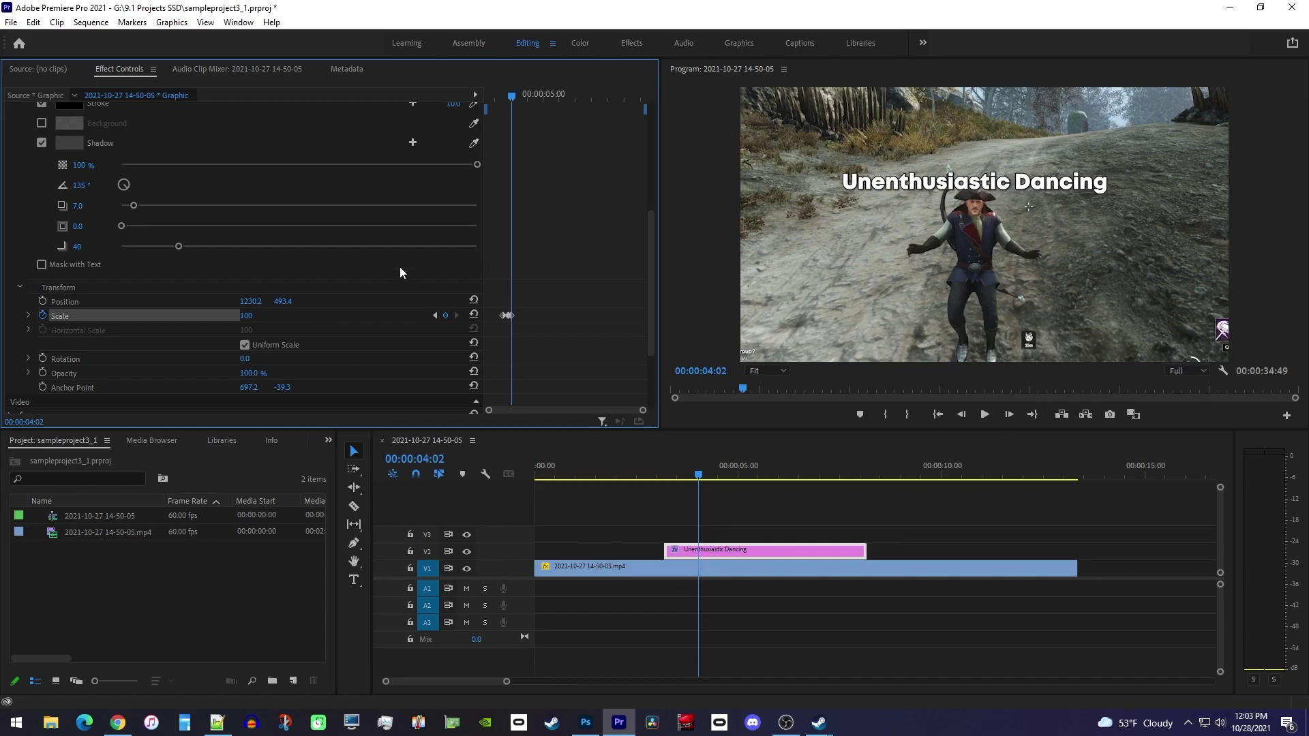
key(space)
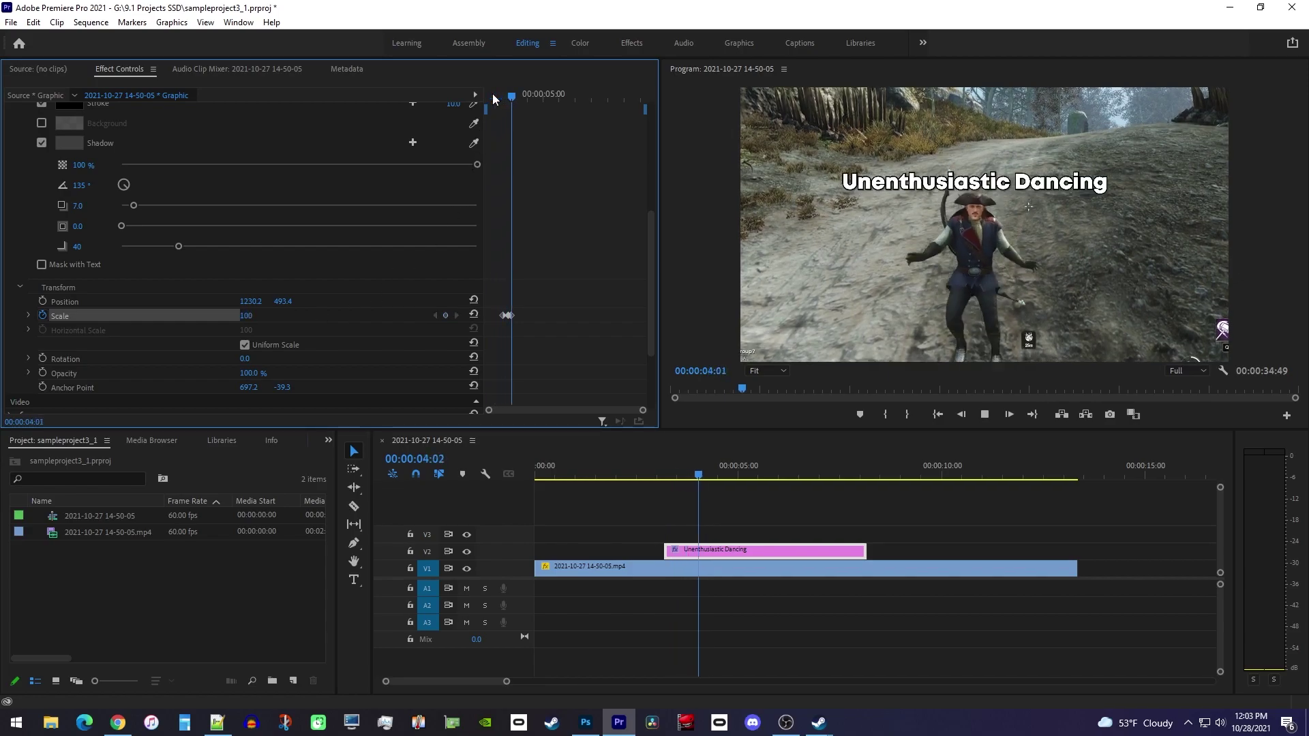
key(space)
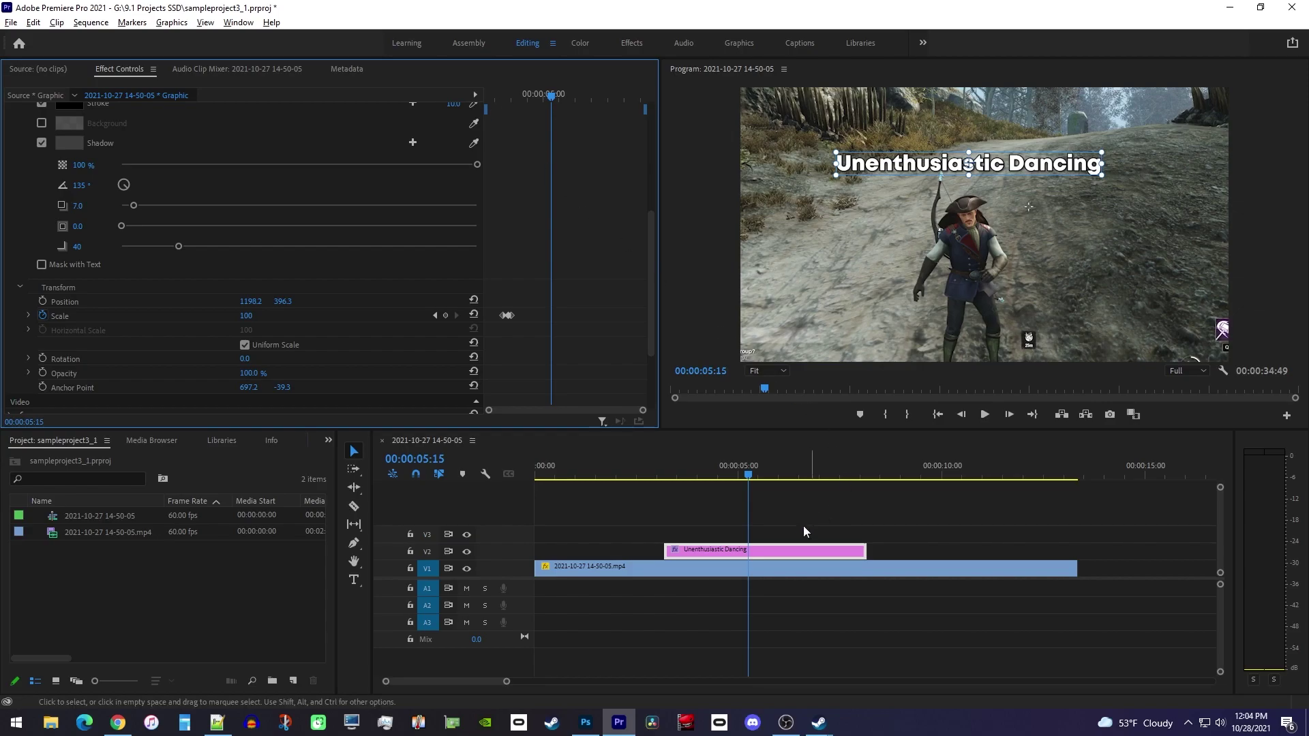
Copy the title further along V2, retype it as 'Still Dancing', and preview it
drag(760, 551, 977, 547)
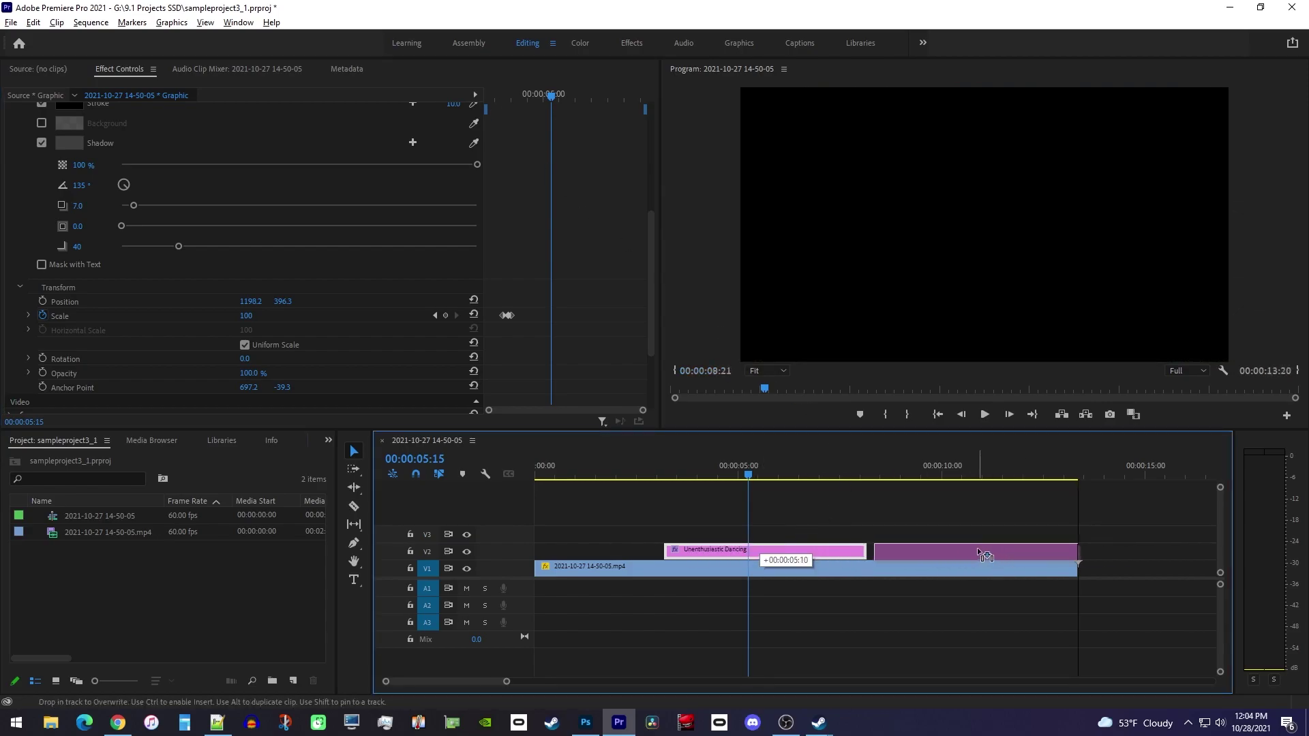
click(923, 469)
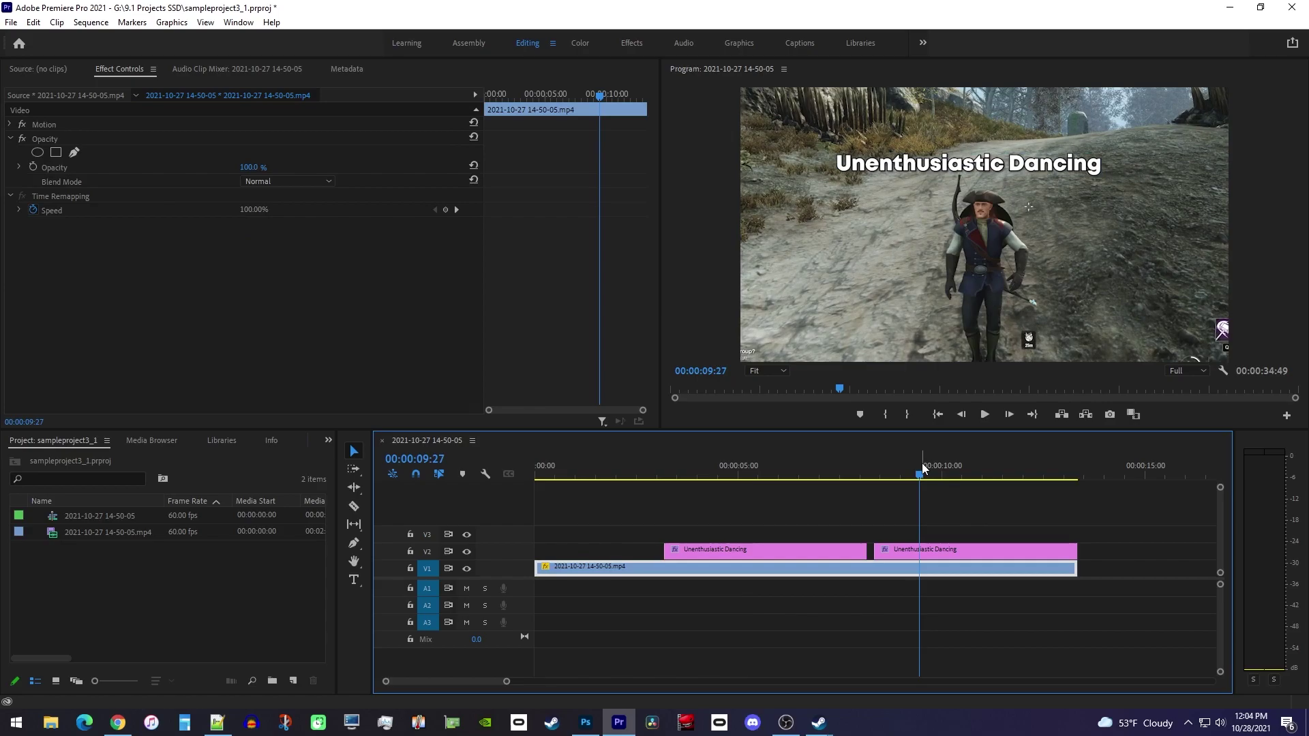
key(t)
click(932, 165)
key(ctrl+a)
text(Still Dancing)
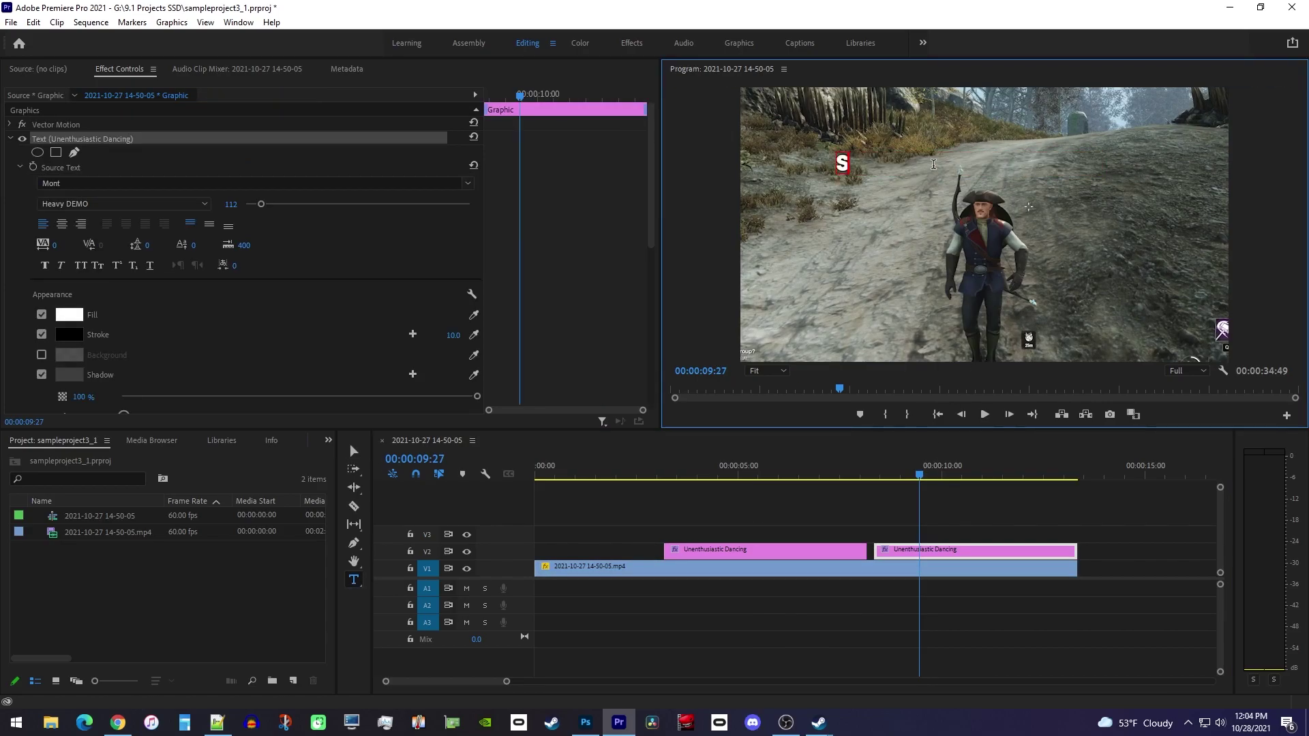
click(353, 452)
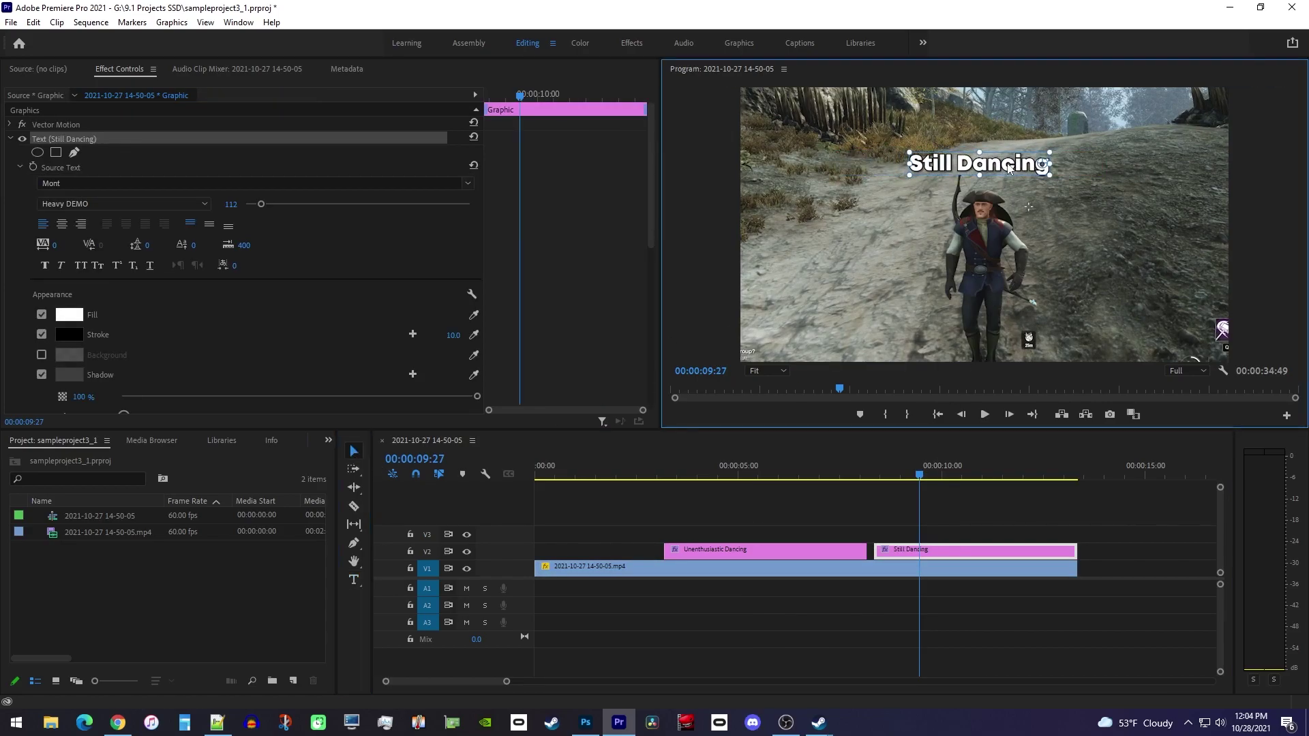
click(876, 470)
key(space)
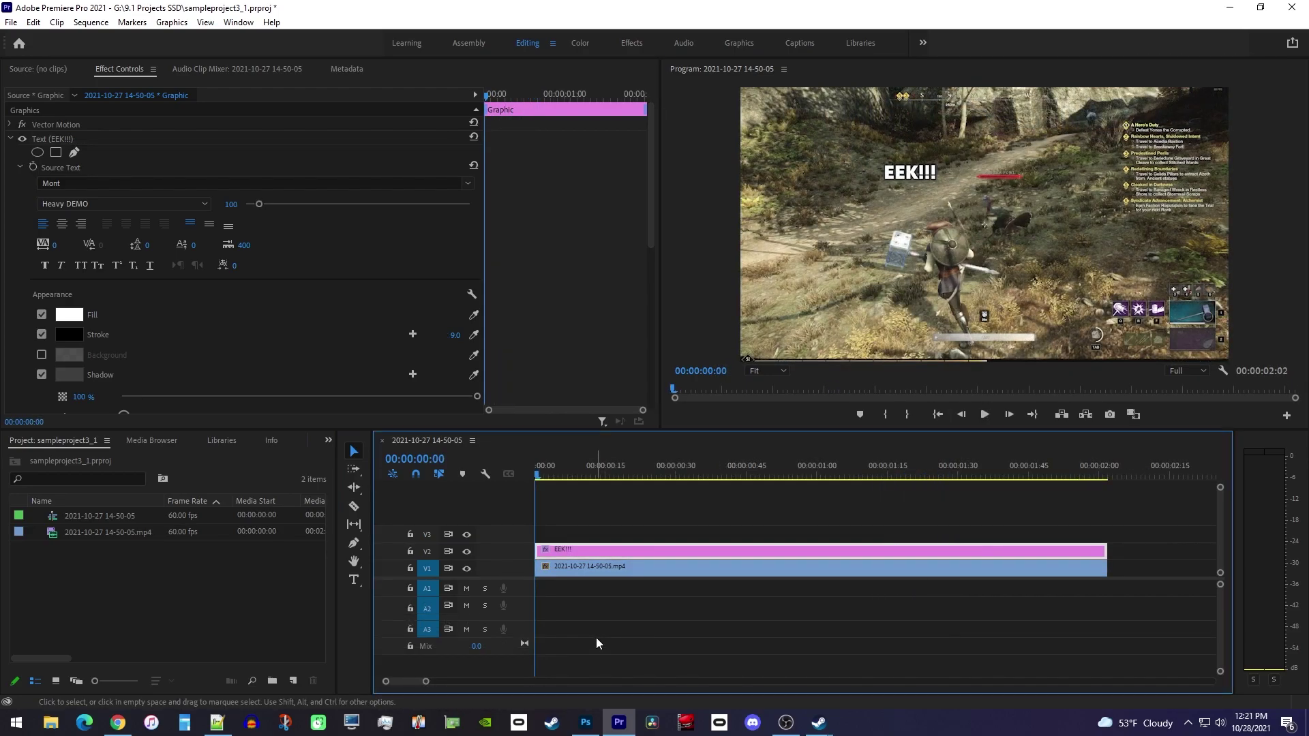
At 00:00:00:00, move EEK!!! right over the turkey and set a Position keyframe (1183.9, 490.8)
key(space)
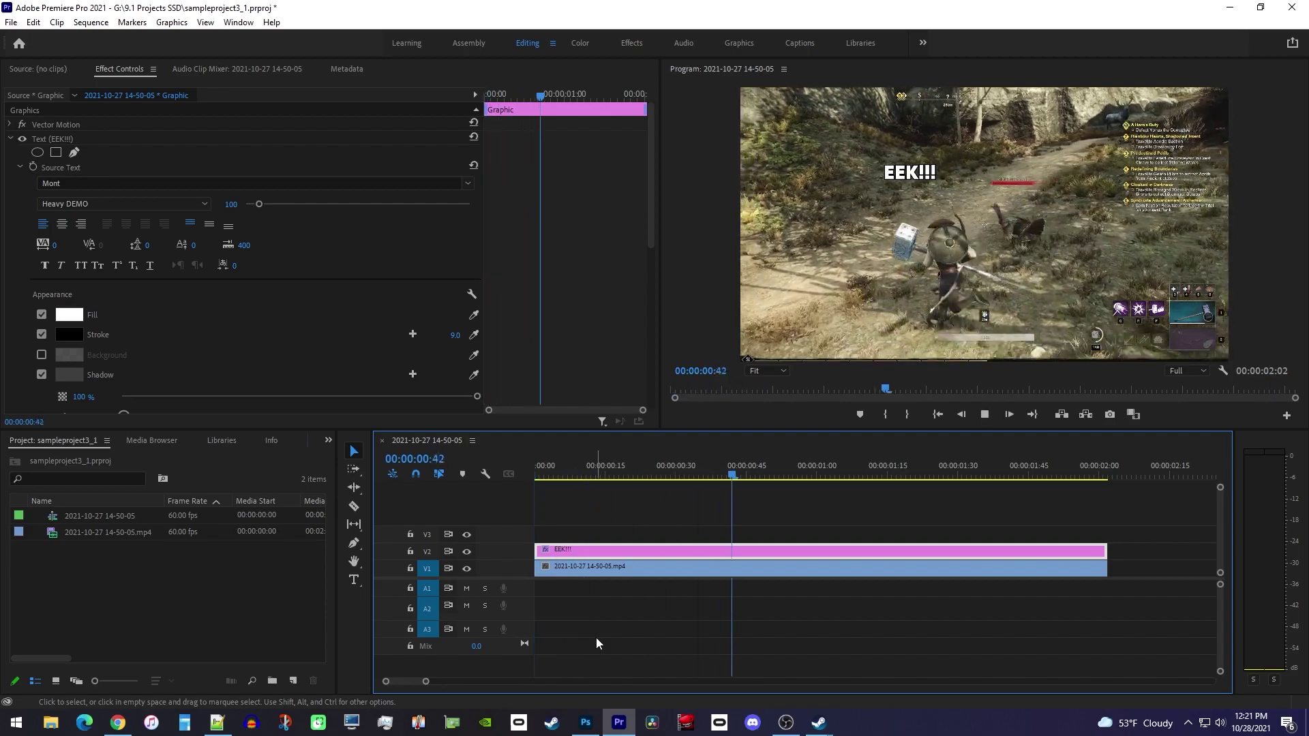
key(space)
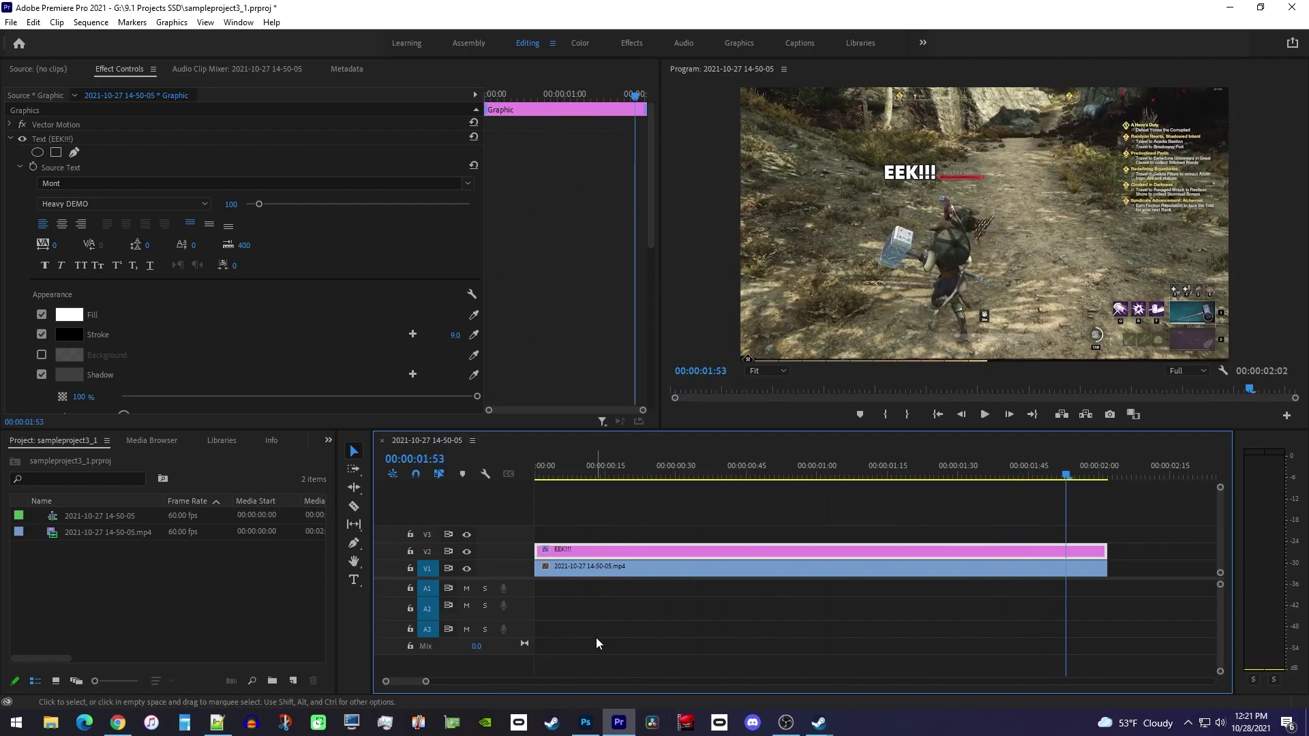
drag(658, 471, 512, 466)
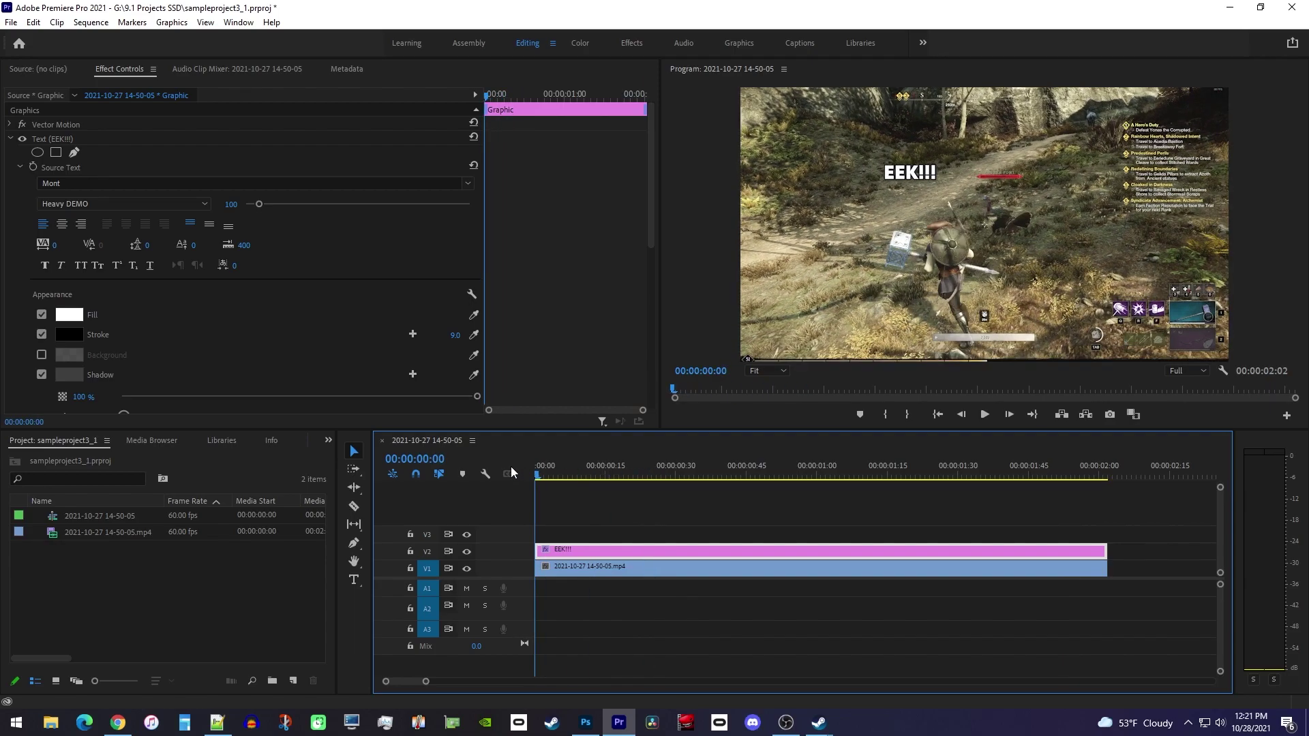
drag(917, 173, 1002, 178)
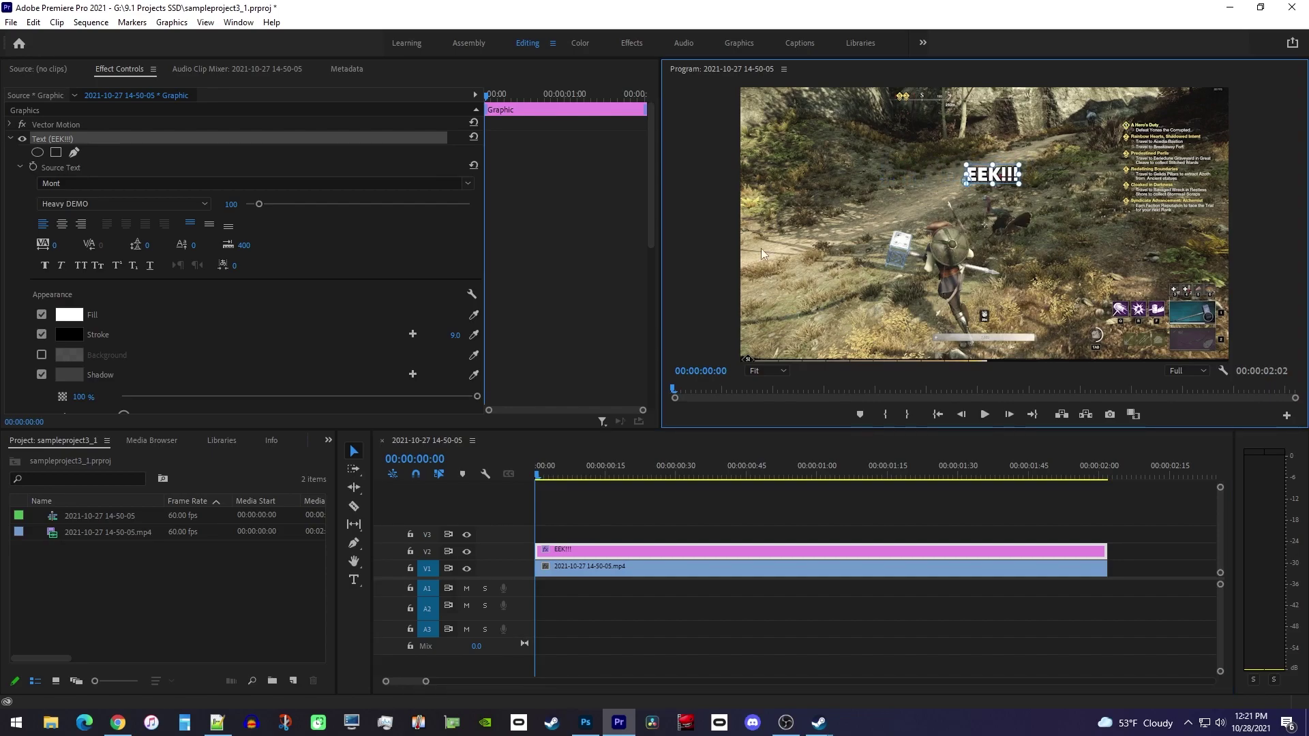
scroll(304, 323, down, 3)
scroll(295, 320, down, 8)
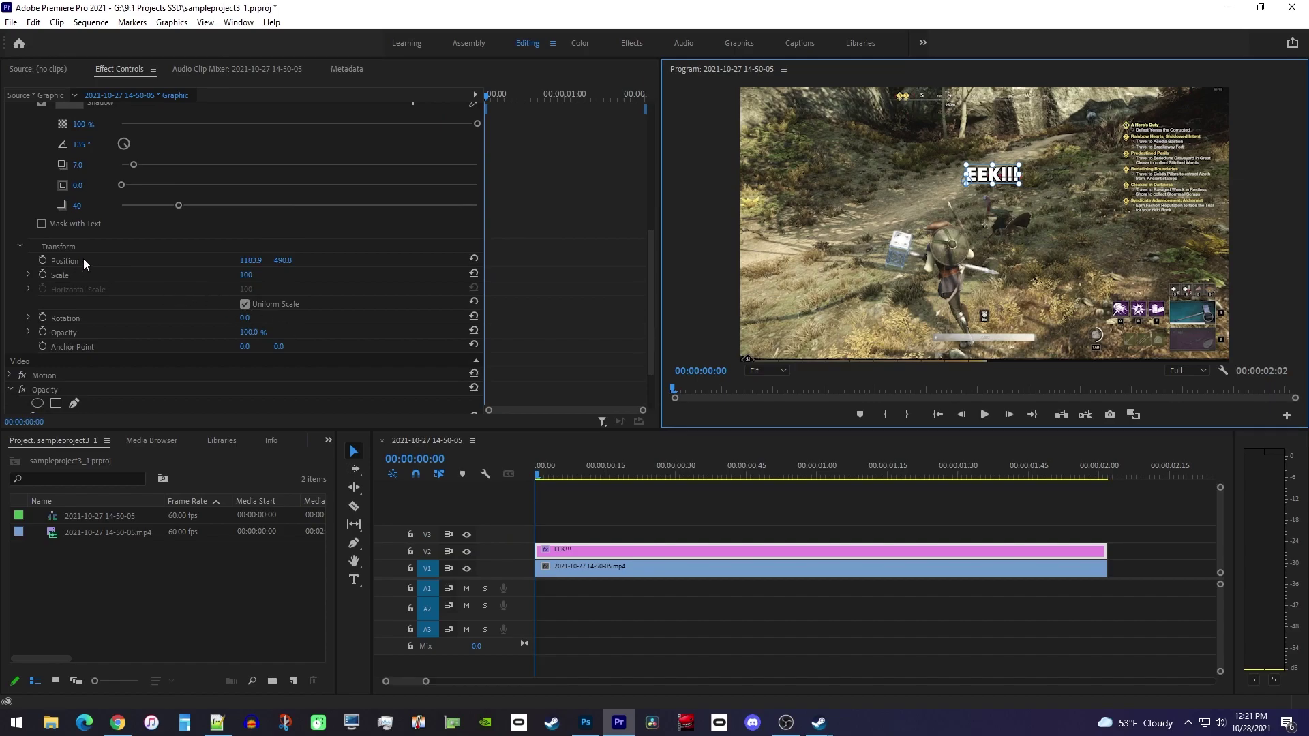
click(42, 260)
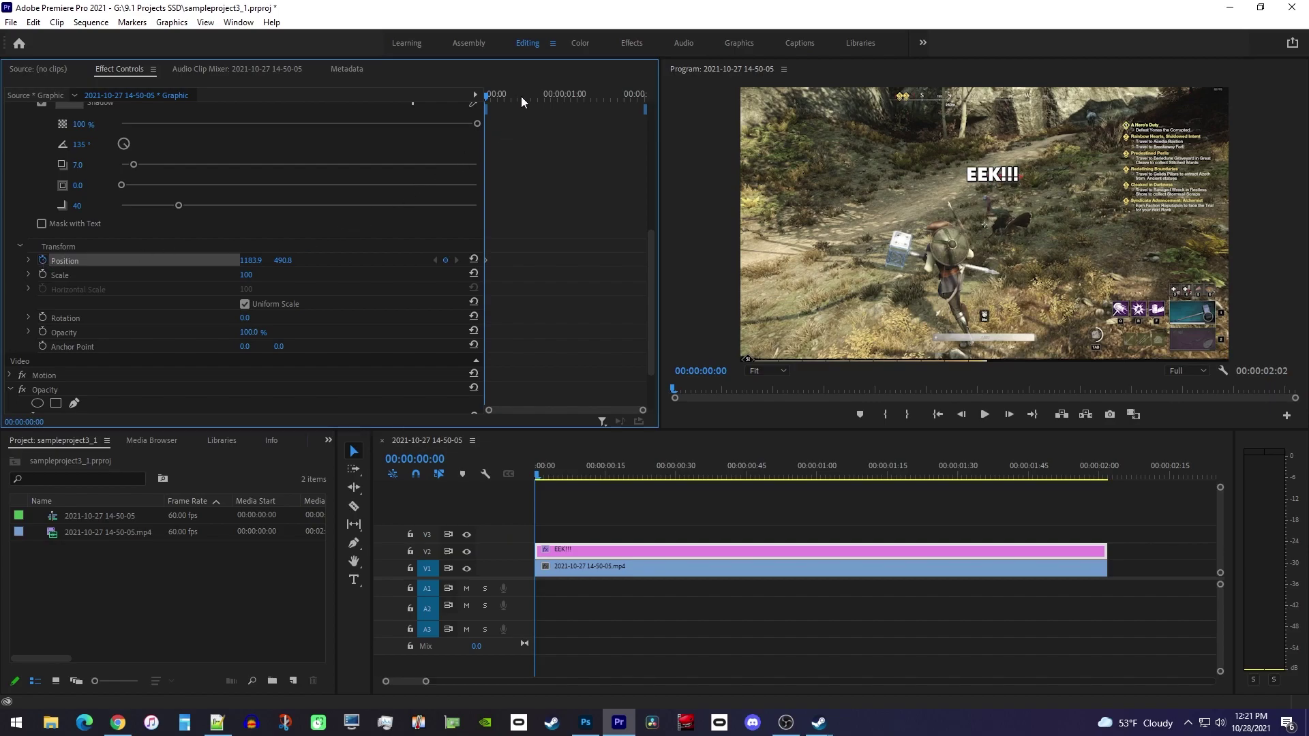
At 00:00:01:55, drag EEK!!! left and down onto the turkey, then replay from the start
drag(539, 96, 640, 106)
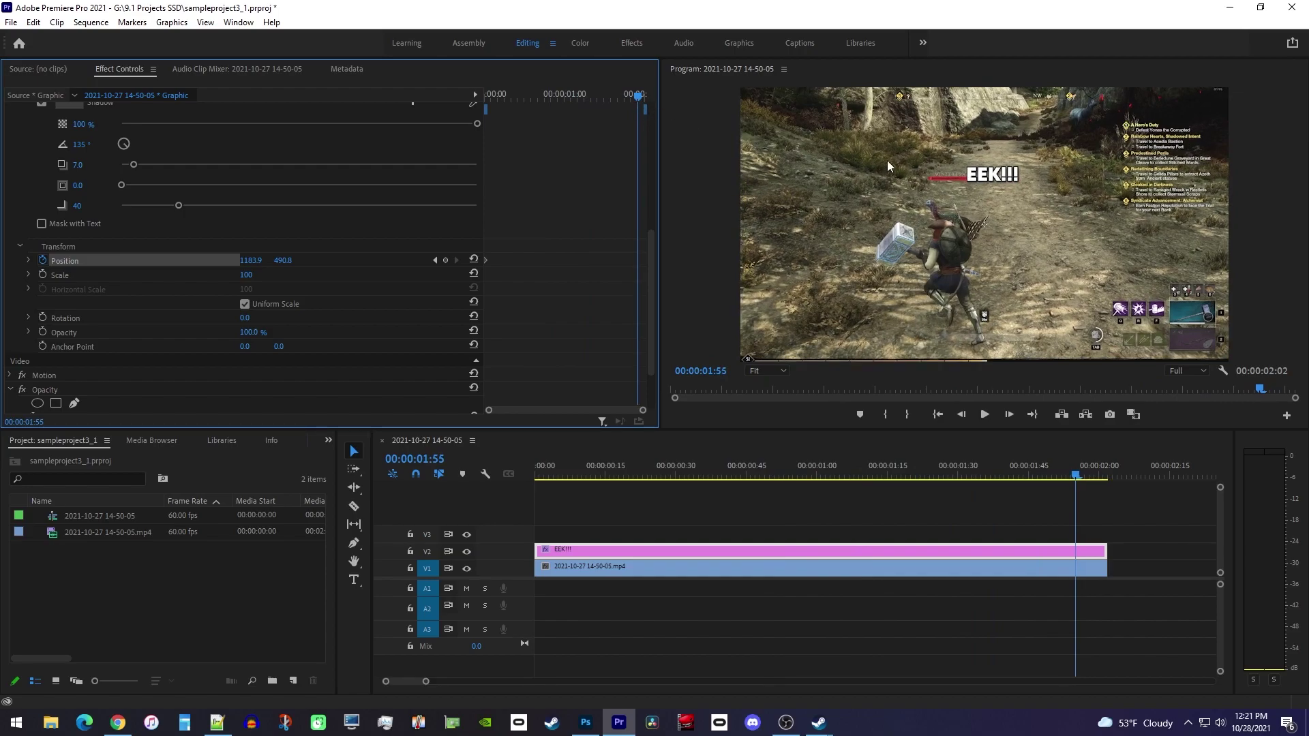
click(1001, 179)
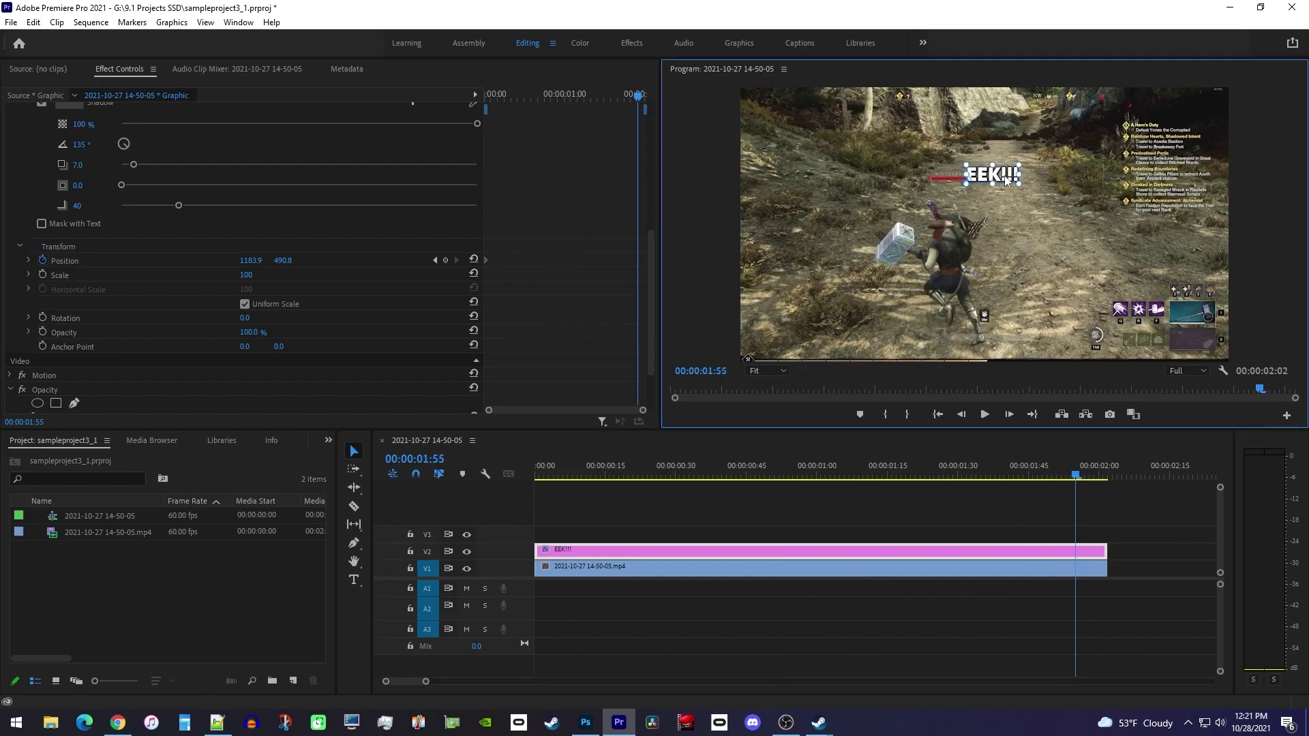
drag(1002, 179, 946, 189)
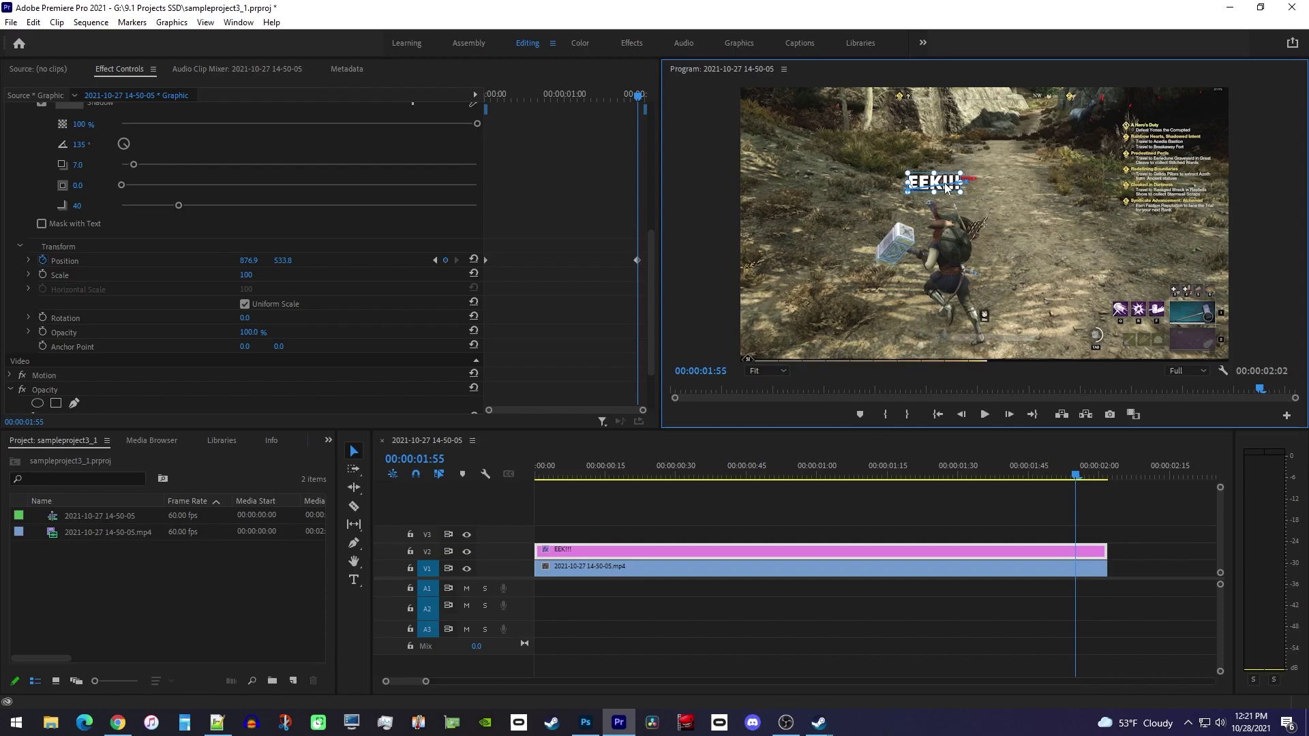
drag(501, 96, 473, 90)
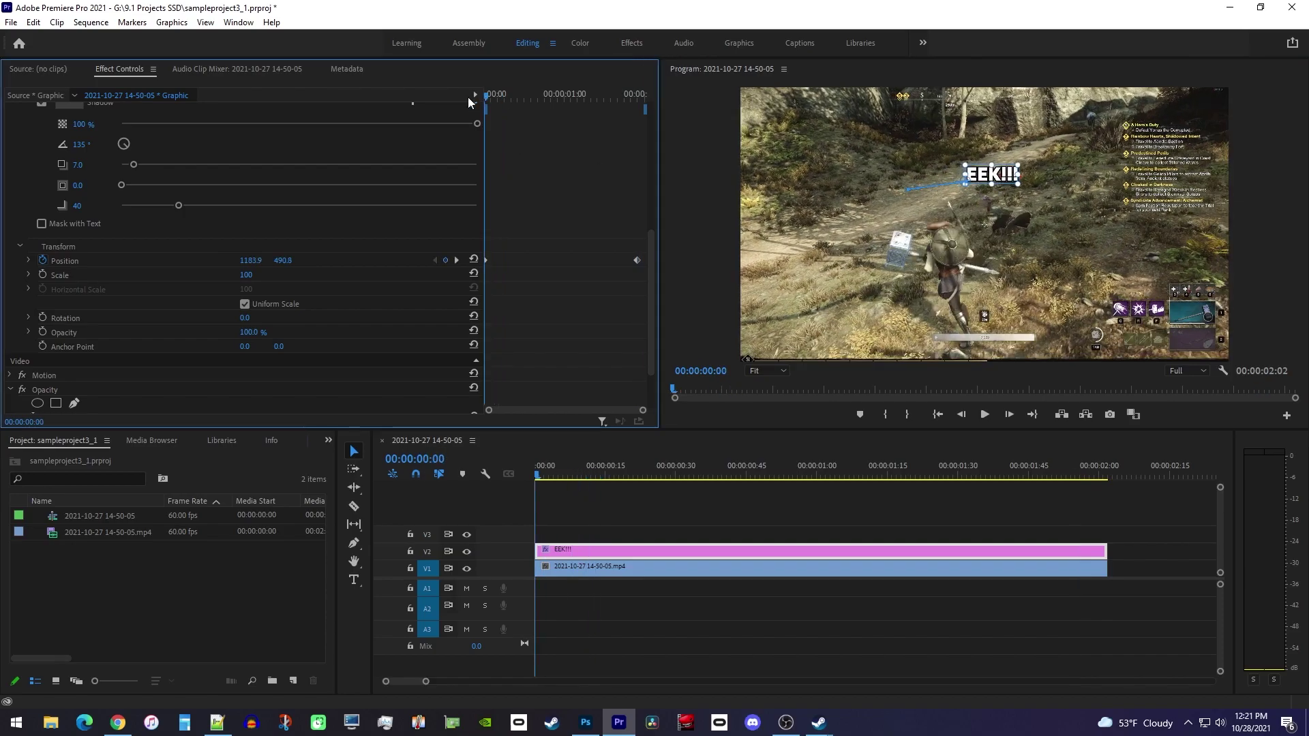
key(space)
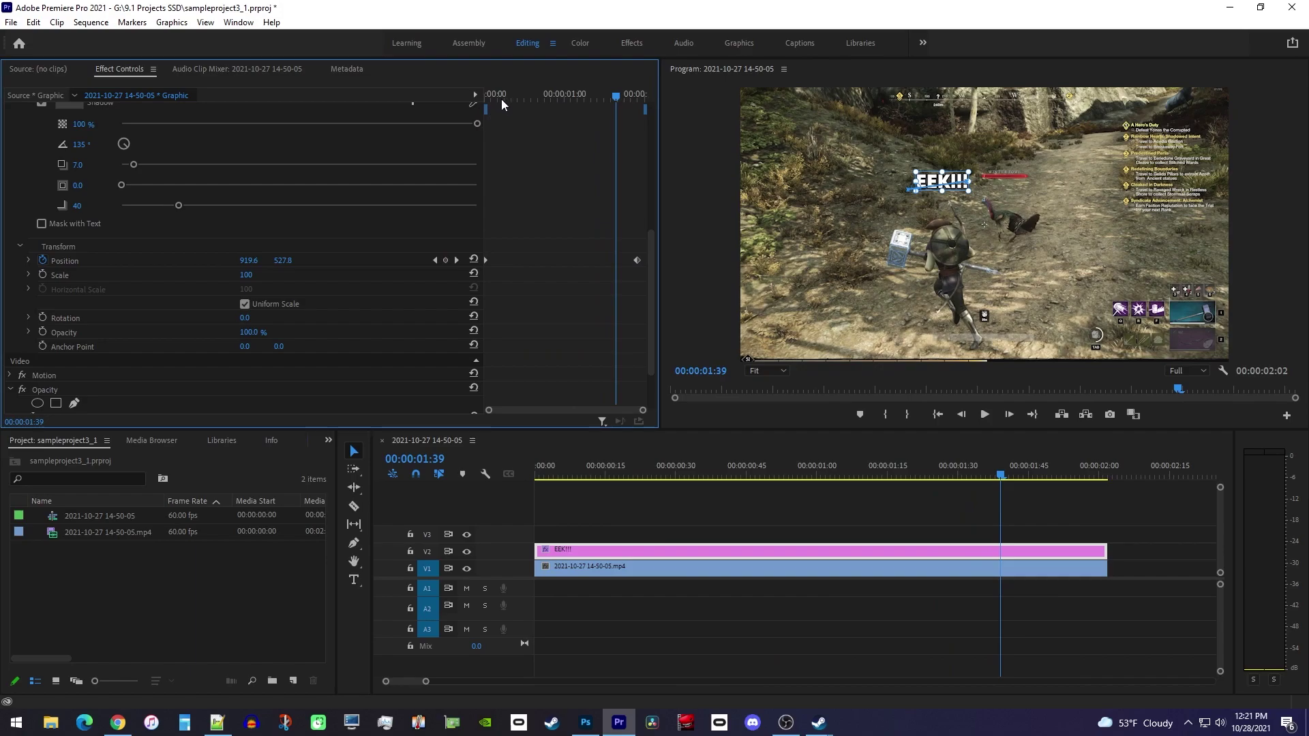
Reposition EEK!!! onto the turkey at 0:45, 1:13 (1290.7, 526.4) and 1:36 (1236.1, 534.4)
drag(498, 98, 547, 113)
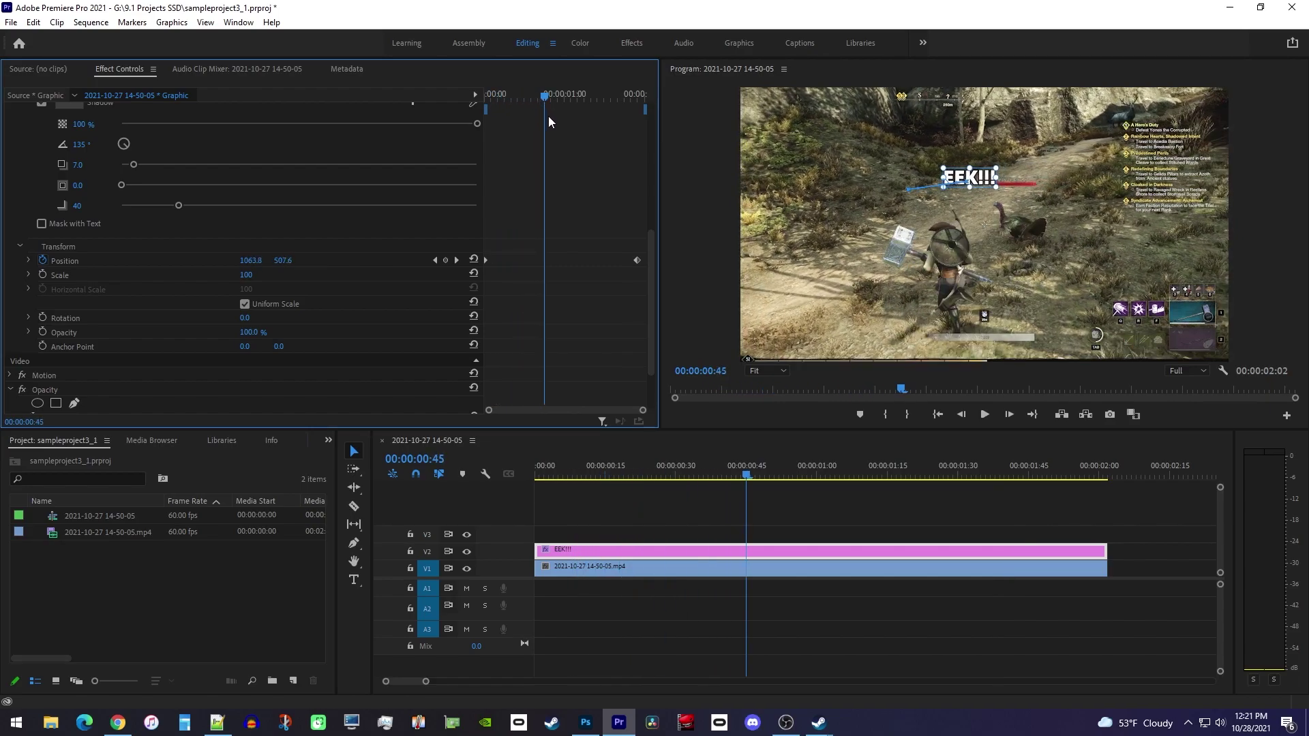
drag(986, 184, 992, 182)
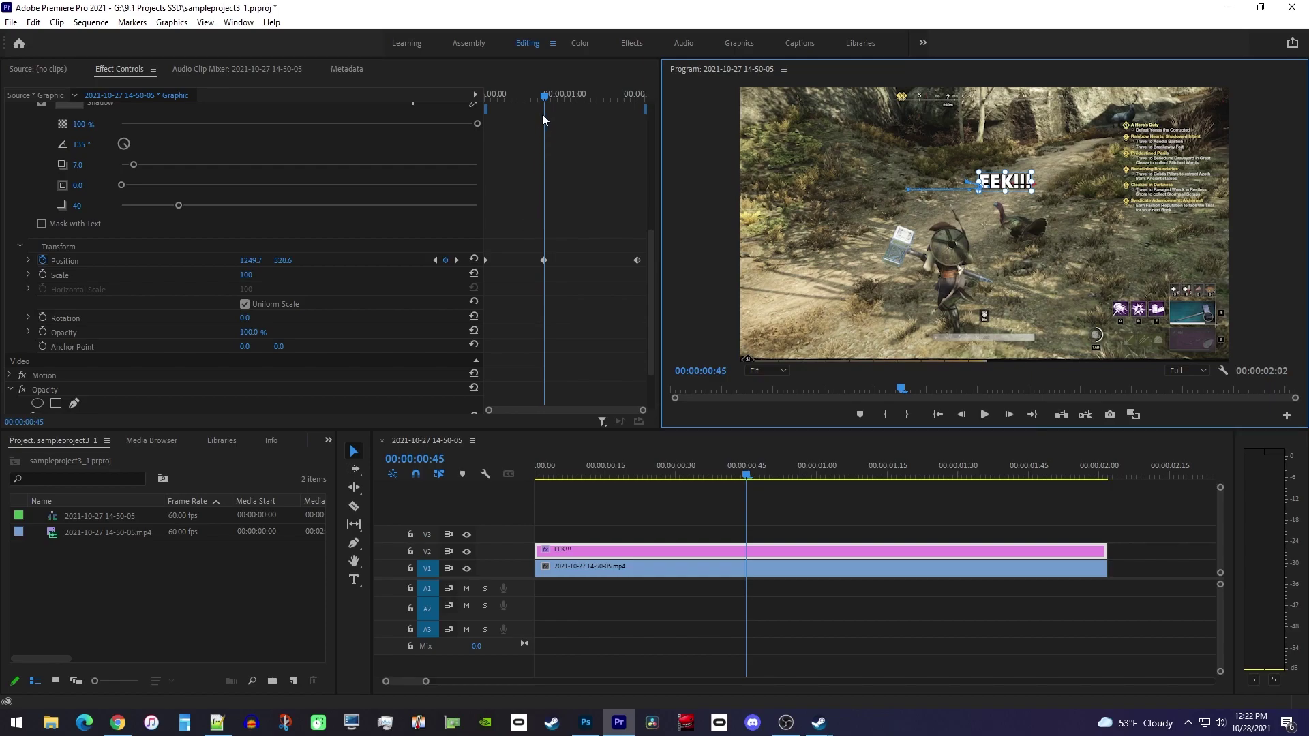
drag(554, 97, 583, 106)
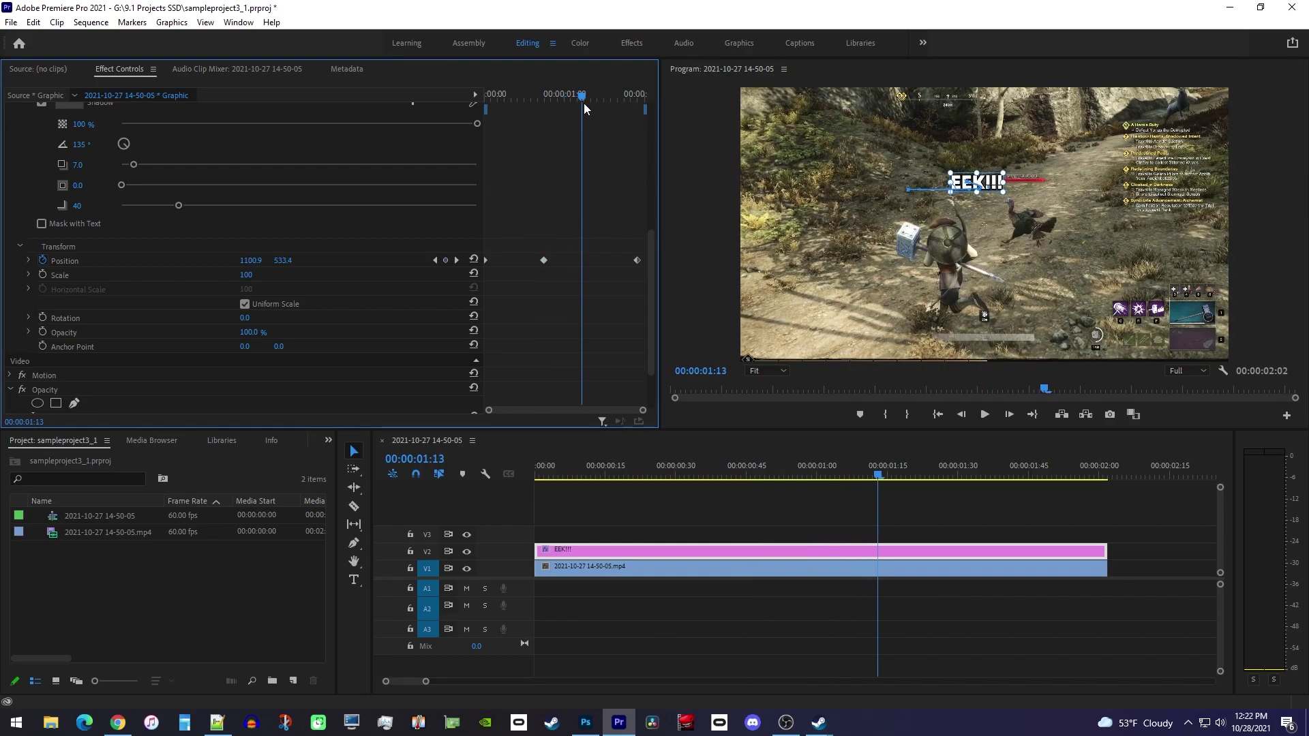
drag(985, 184, 1013, 184)
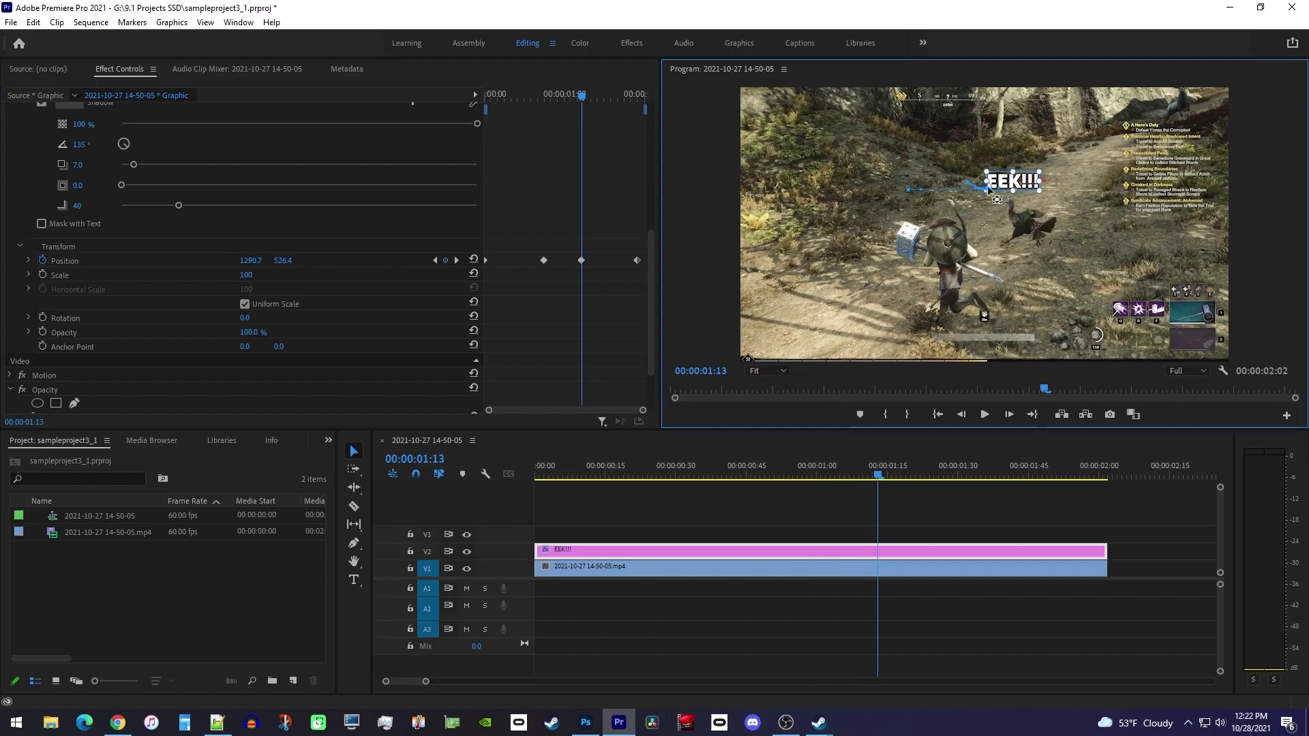
drag(582, 98, 612, 98)
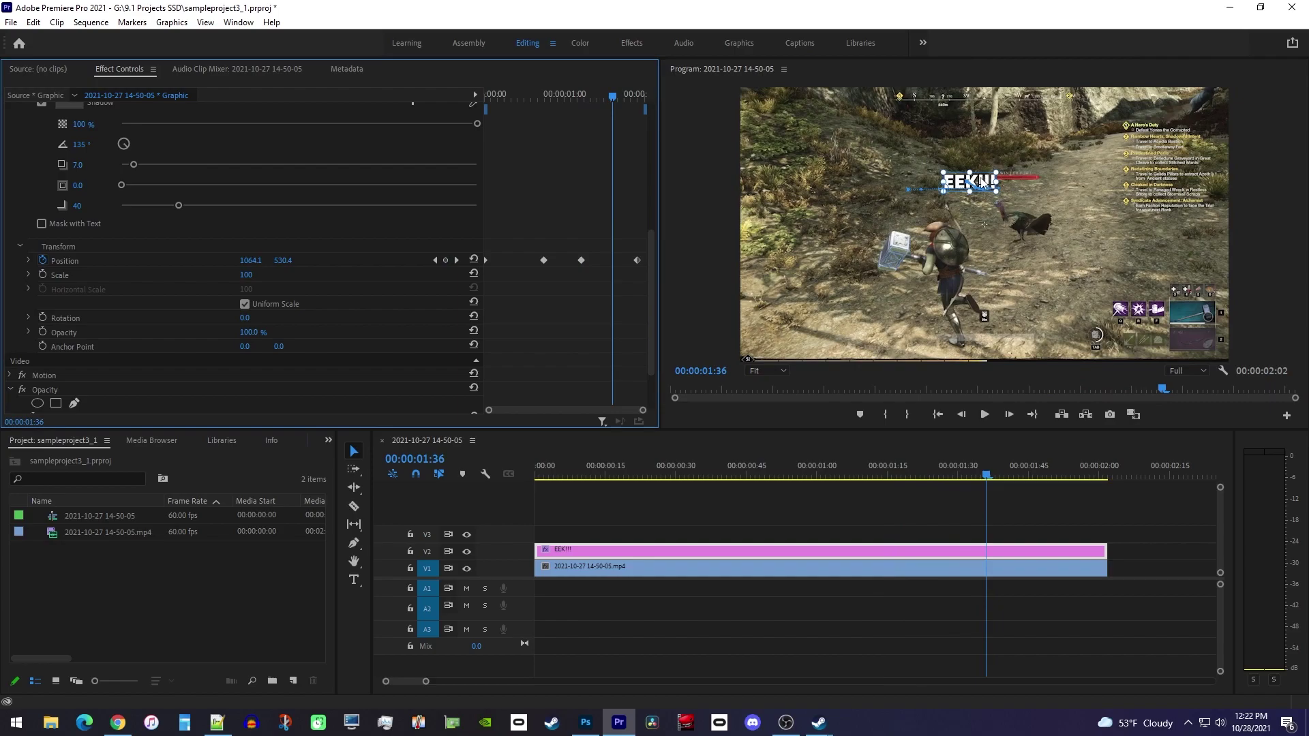
drag(982, 183, 1000, 180)
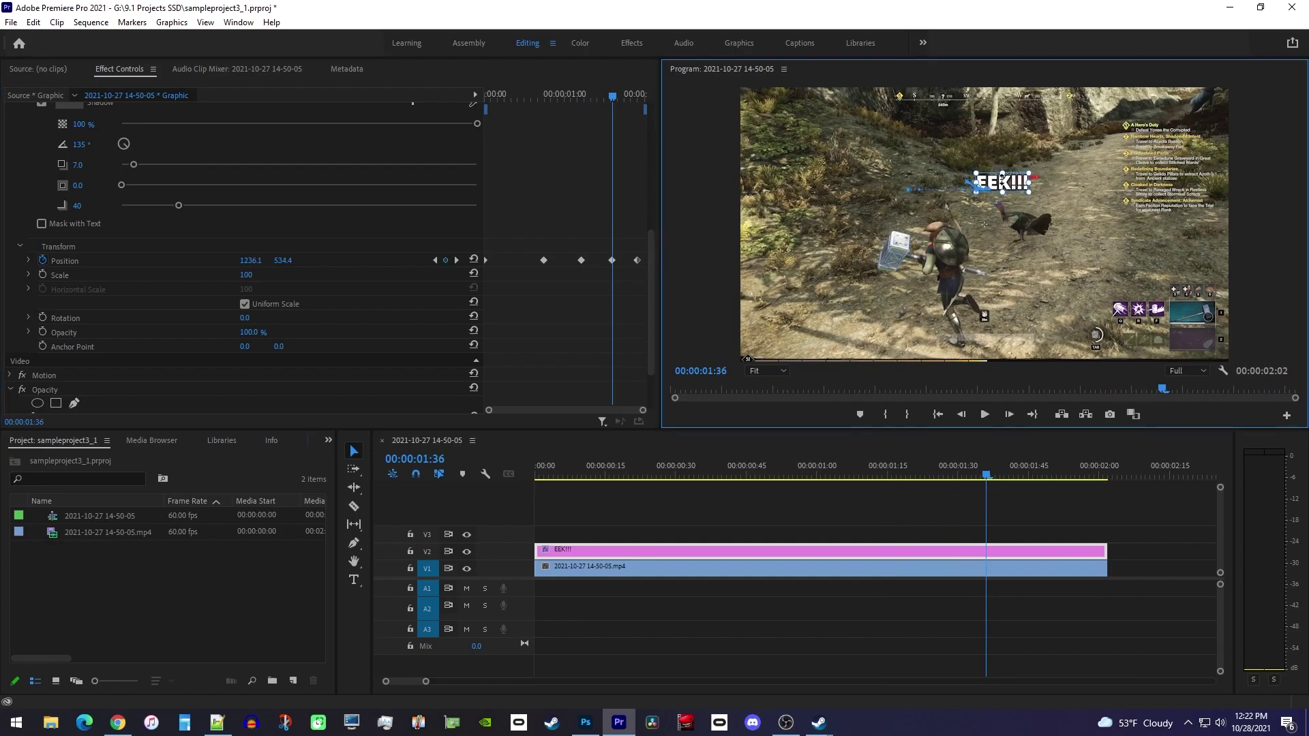
drag(599, 96, 460, 108)
key(space)
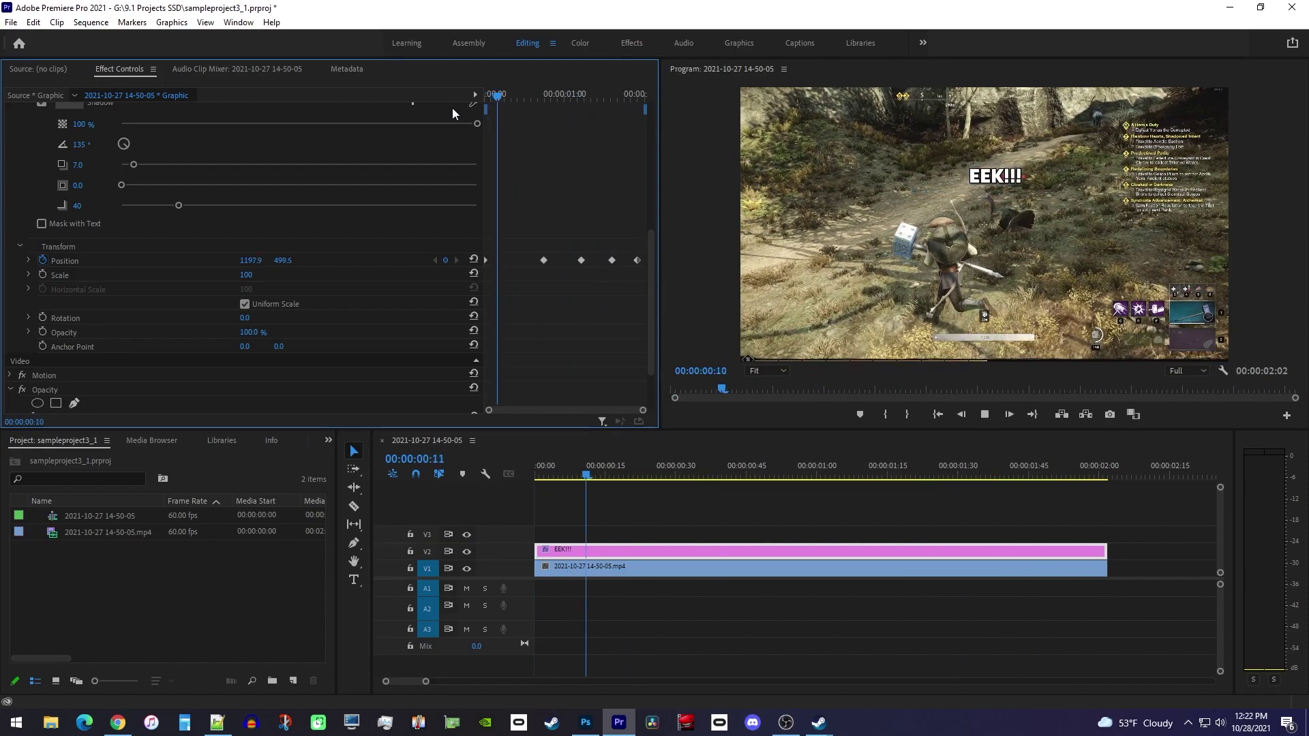
key(space)
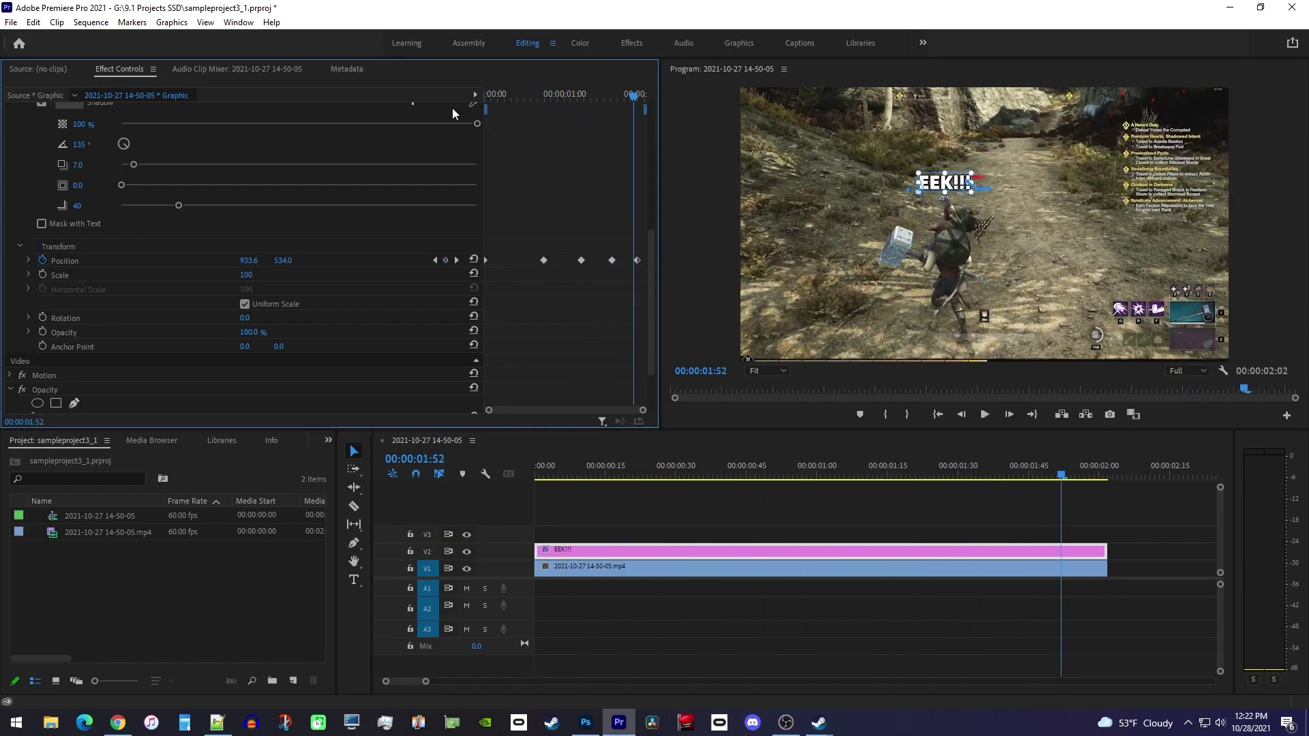